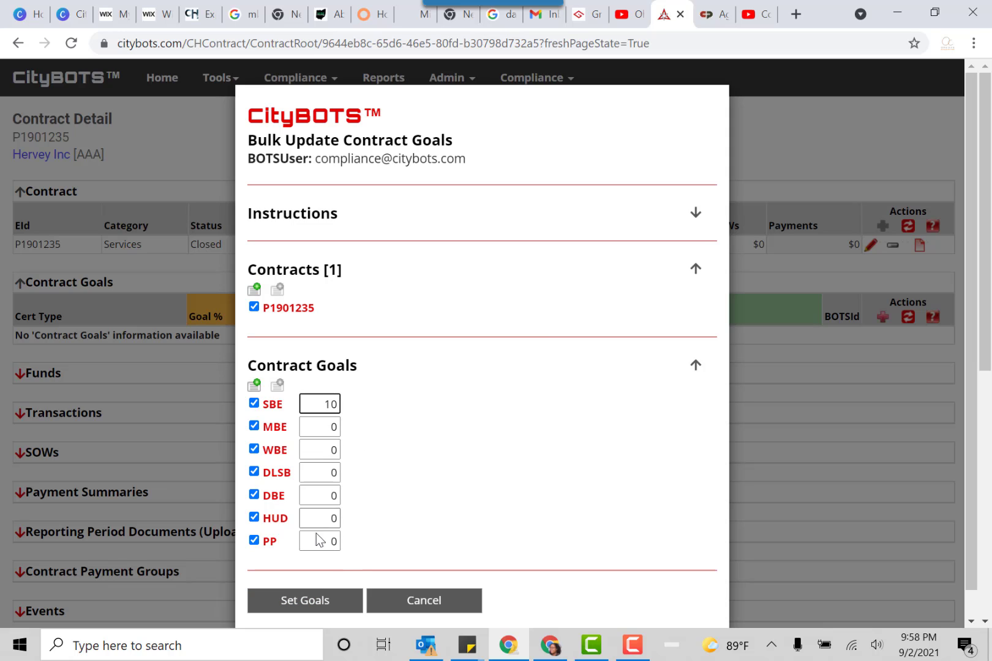
# Apply the bulk contract goals with SBE at 10 percent and dismiss the success notice
pyautogui.click(325, 603)
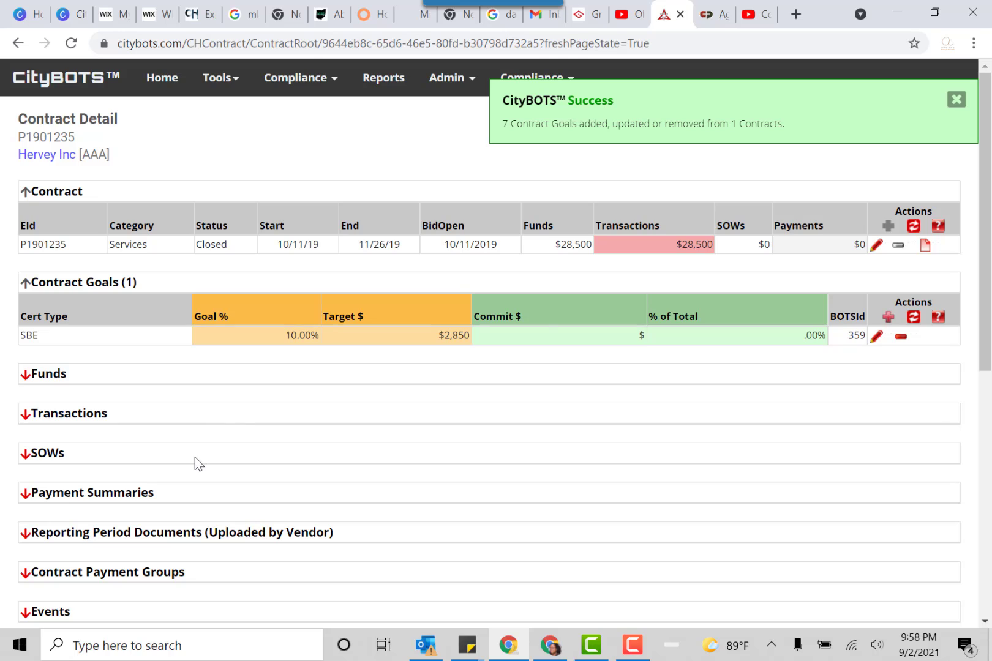
pyautogui.click(953, 101)
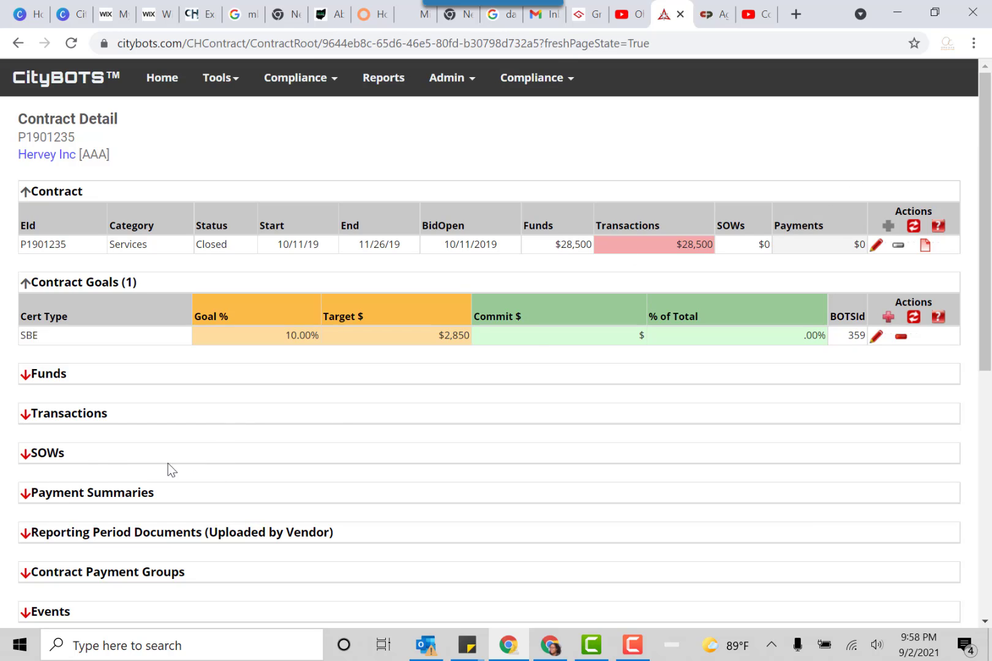
# Start a new SOW for the contract and search vendors for "tall" to assign Tall View Palladium INC as its sub vendor
pyautogui.click(84, 455)
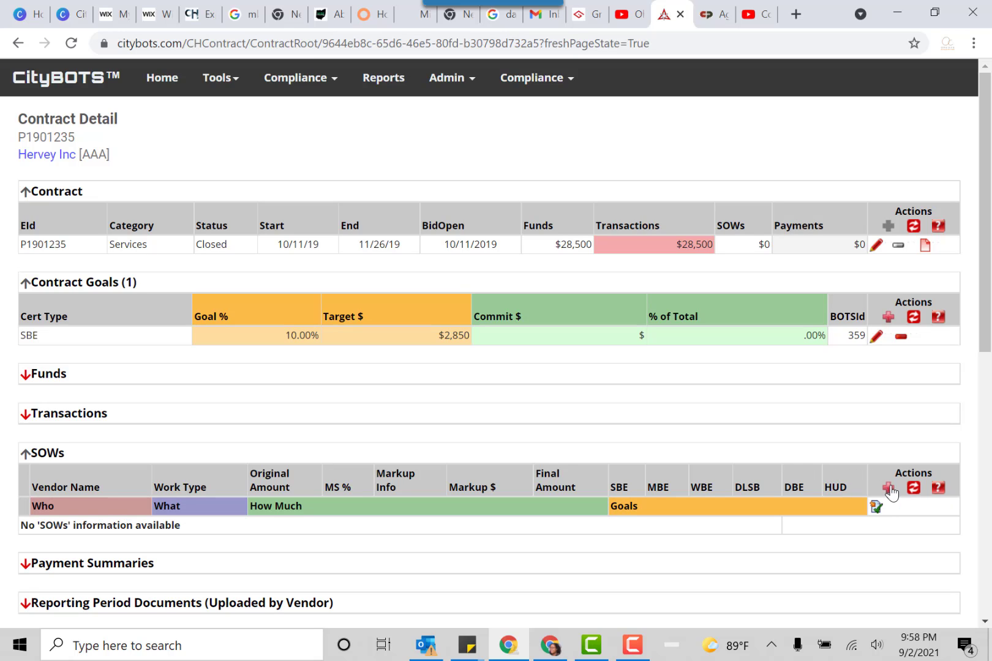
pyautogui.click(888, 488)
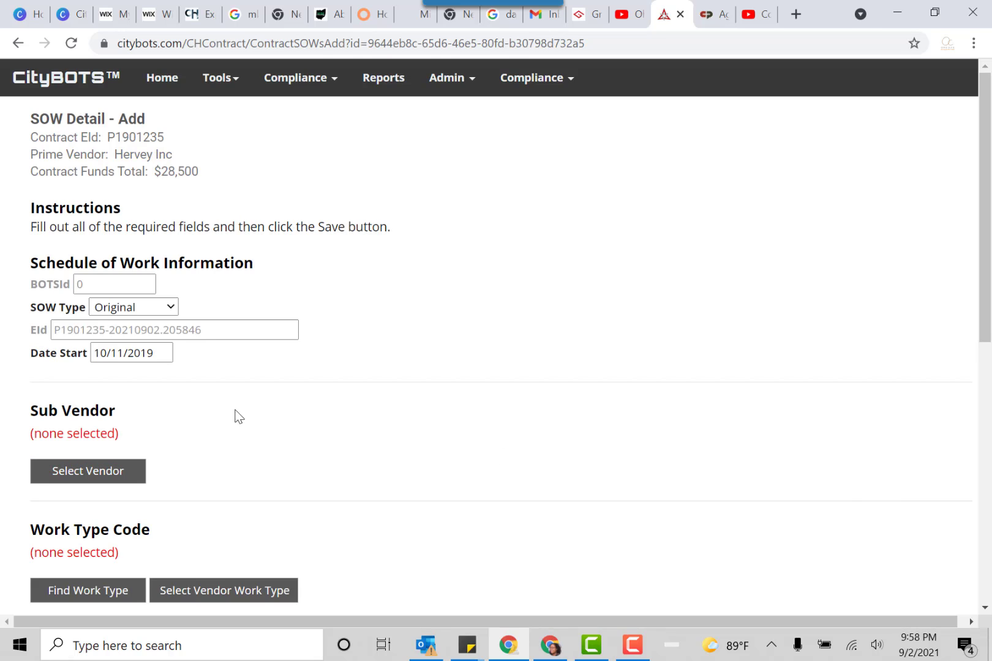
pyautogui.click(81, 475)
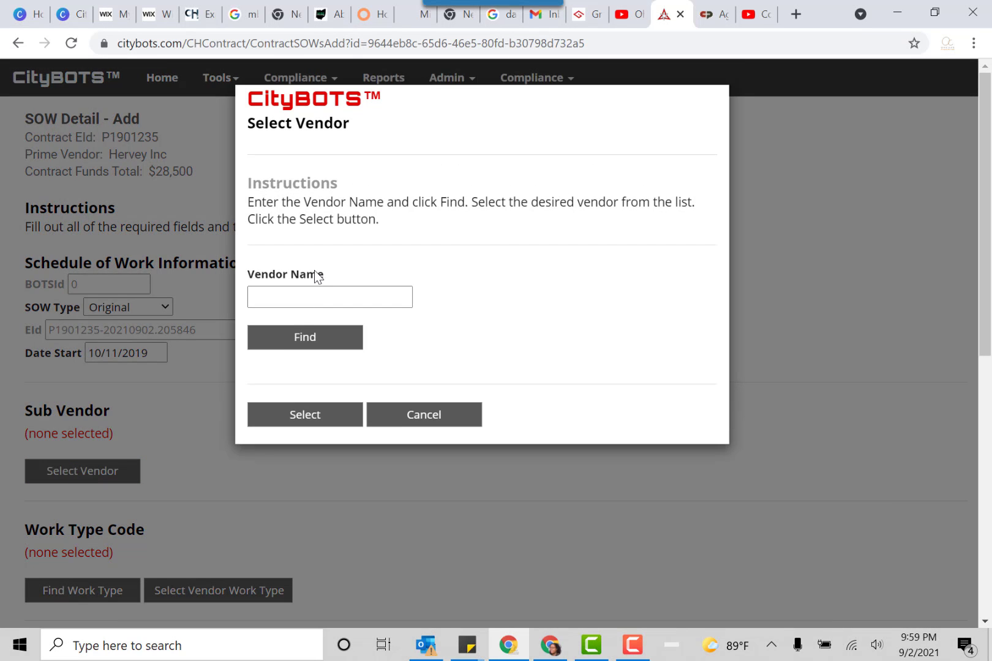
pyautogui.click(313, 295)
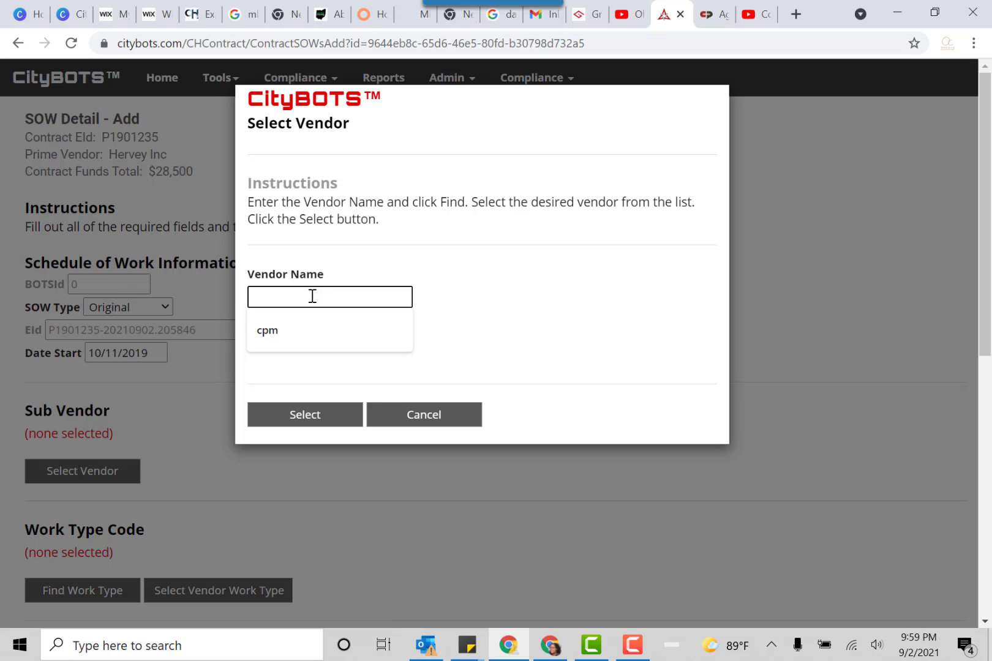
pyautogui.write('t')
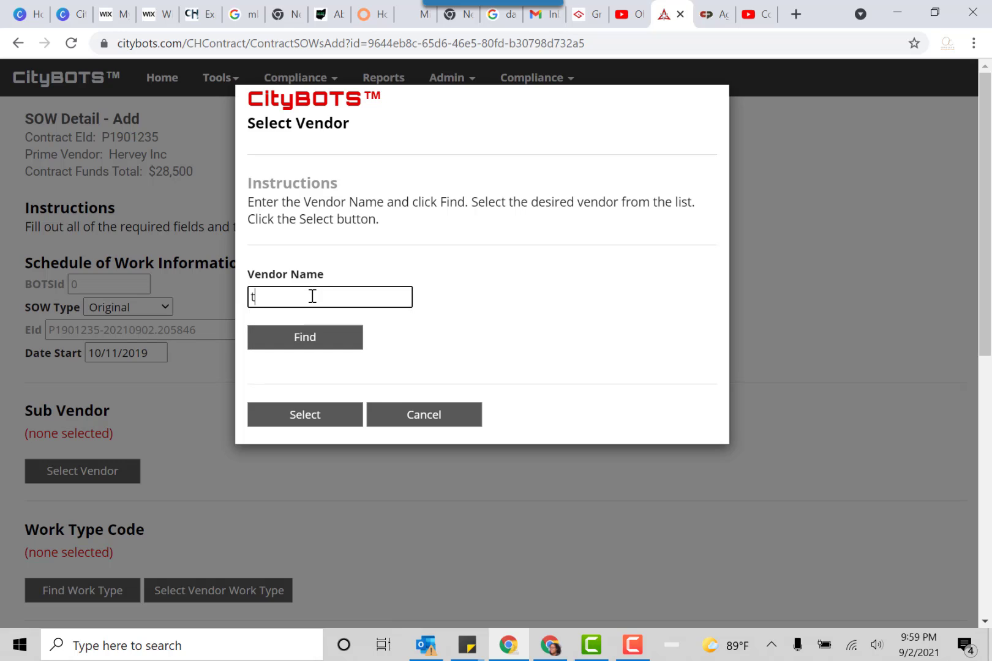
pyautogui.write('all')
pyautogui.click(295, 336)
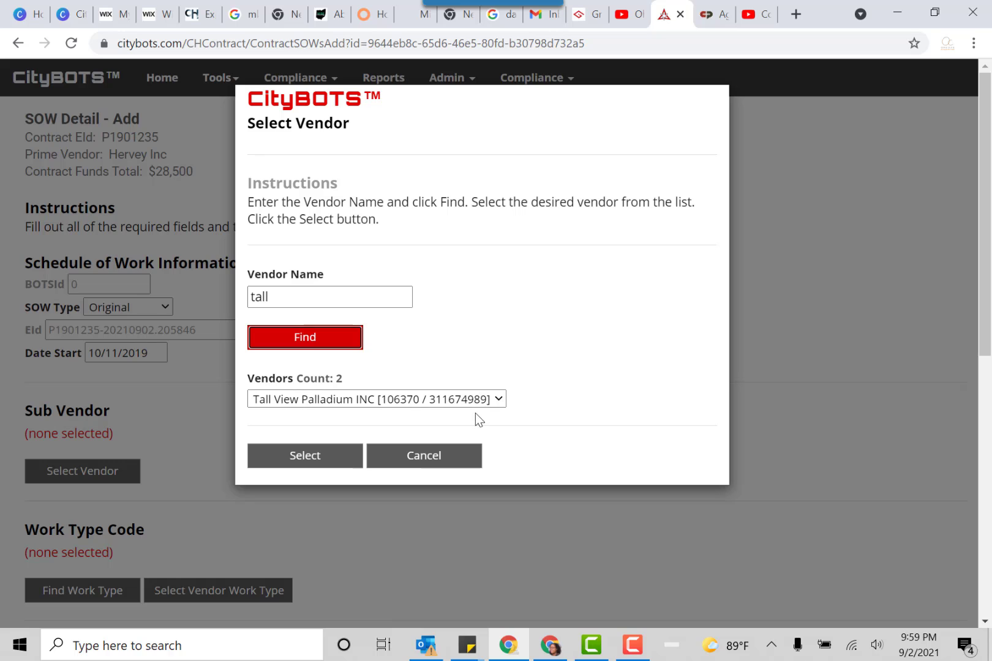
pyautogui.click(399, 398)
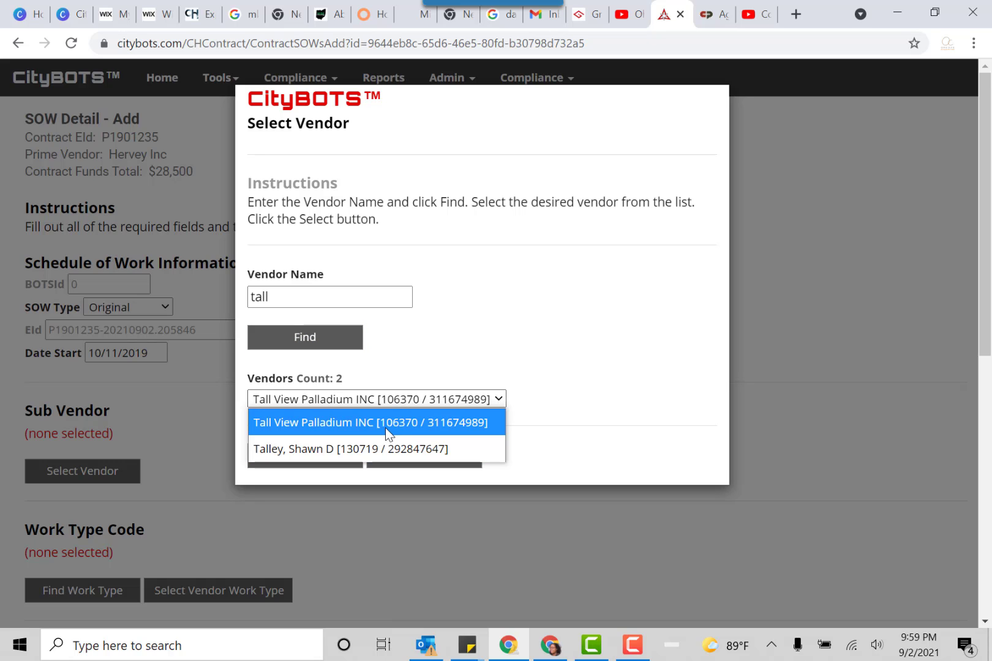
pyautogui.click(390, 424)
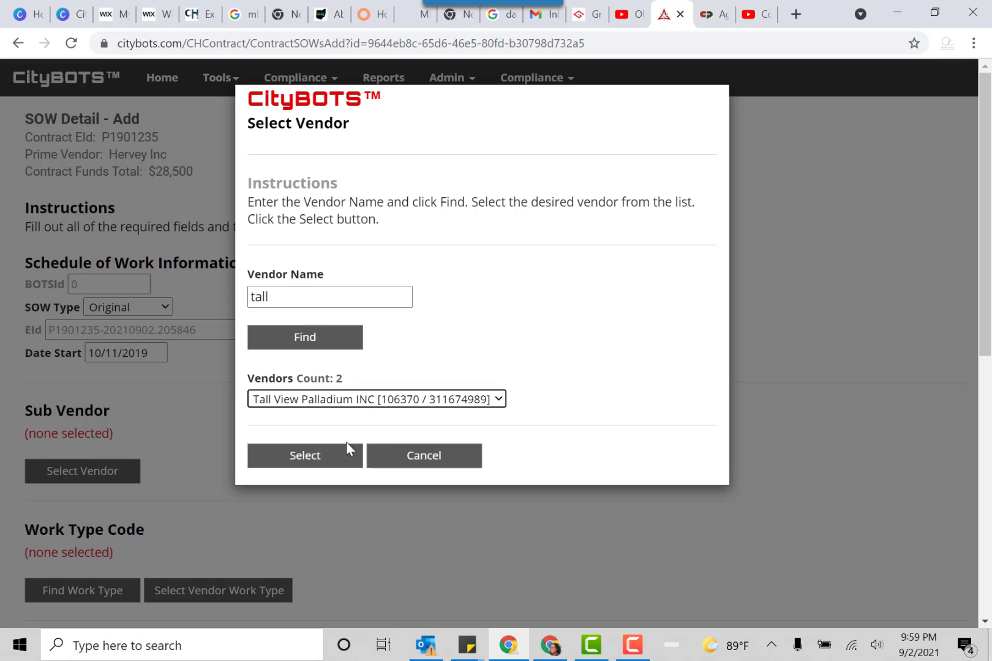
pyautogui.click(336, 456)
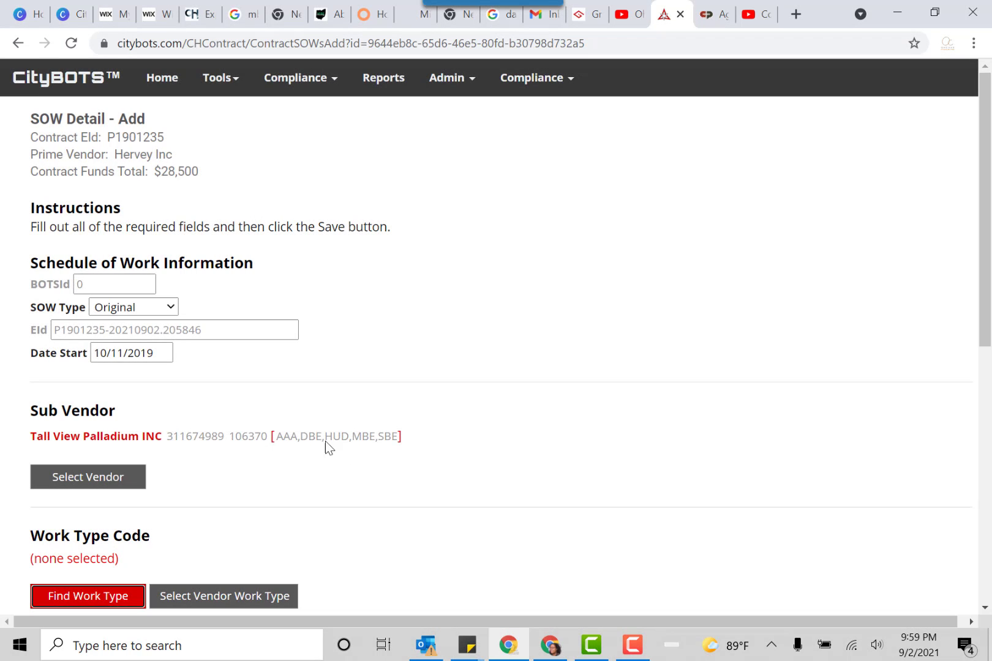
# Search the work type codes for code 99996
pyautogui.scroll(-3, 192, 481)
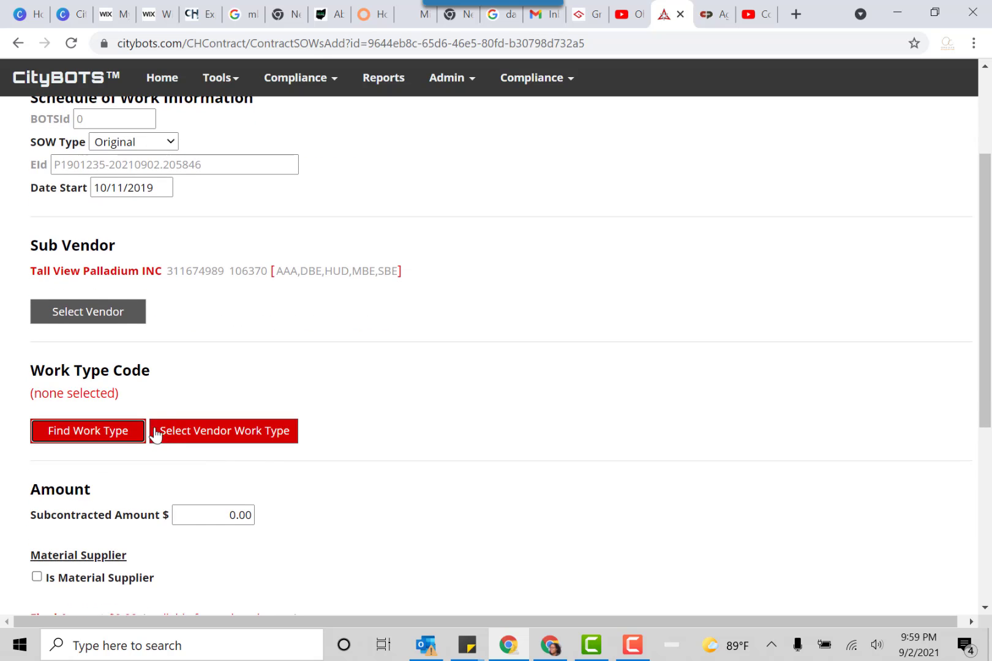
pyautogui.click(107, 442)
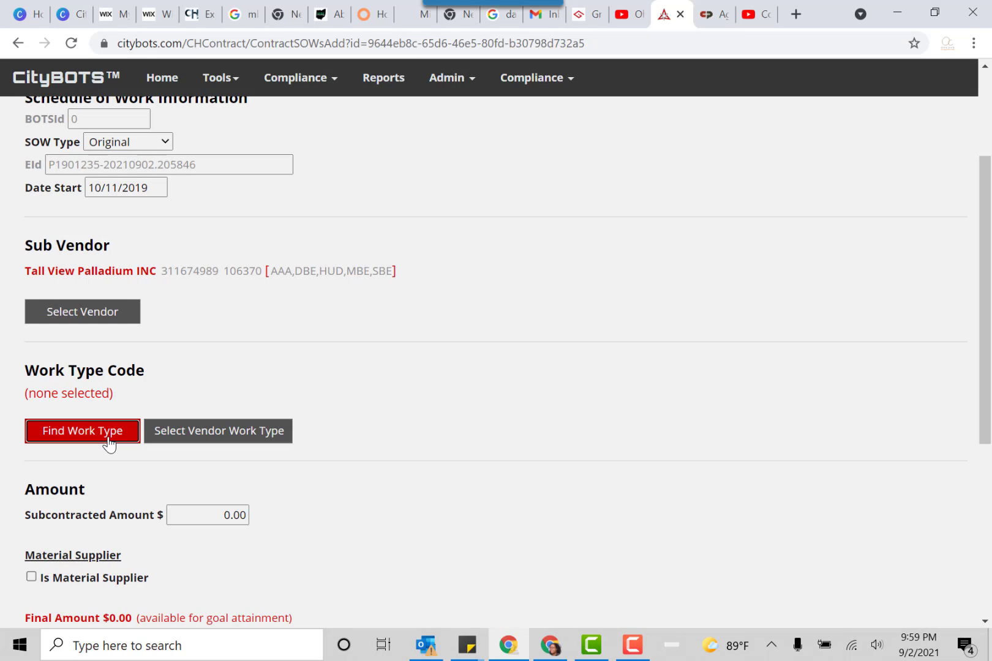
pyautogui.click(287, 295)
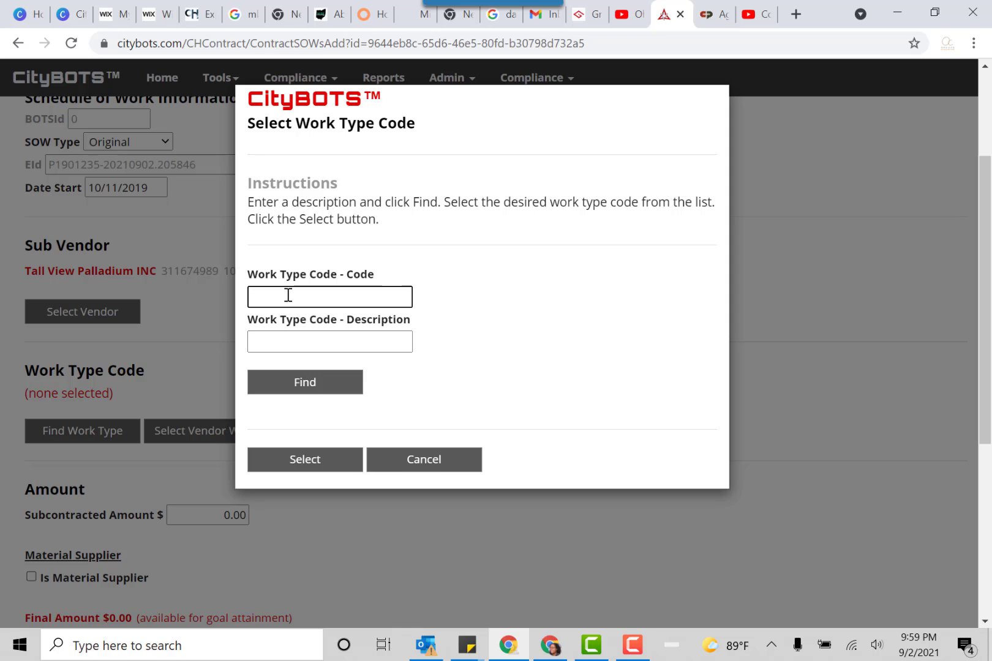
pyautogui.write('99996')
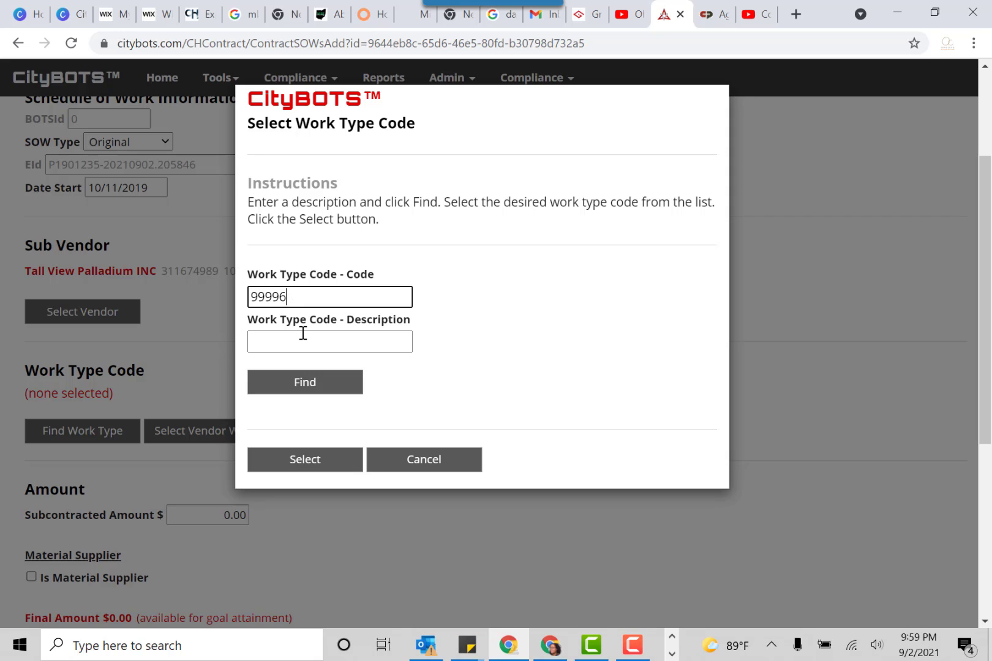
pyautogui.click(331, 388)
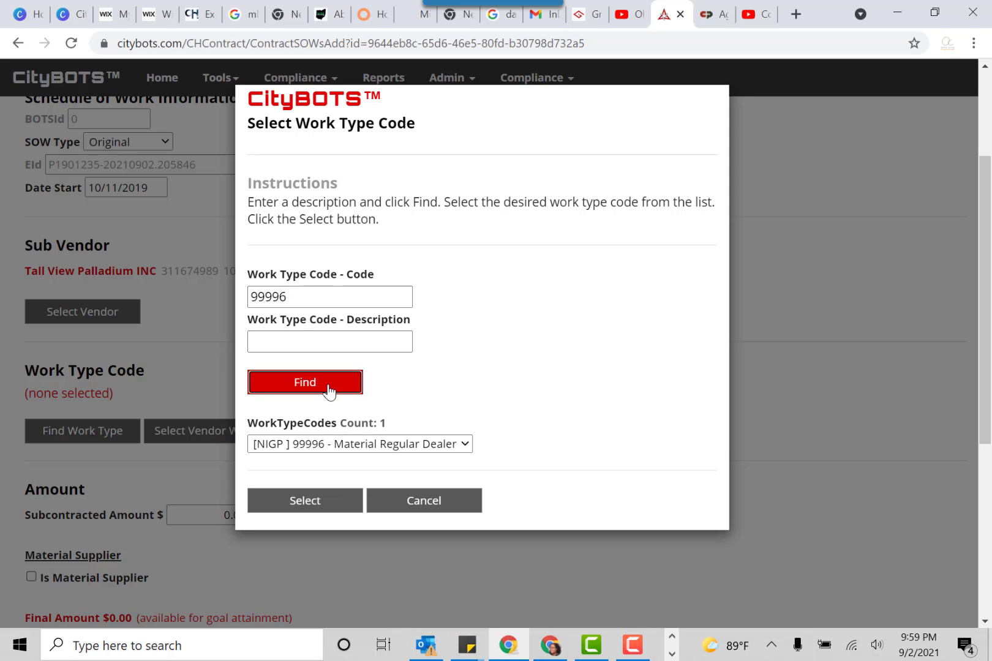
# Search the work type codes by the description "concrete" instead and assign 21015 - Bricks, Concrete to the SOW
pyautogui.click(272, 297)
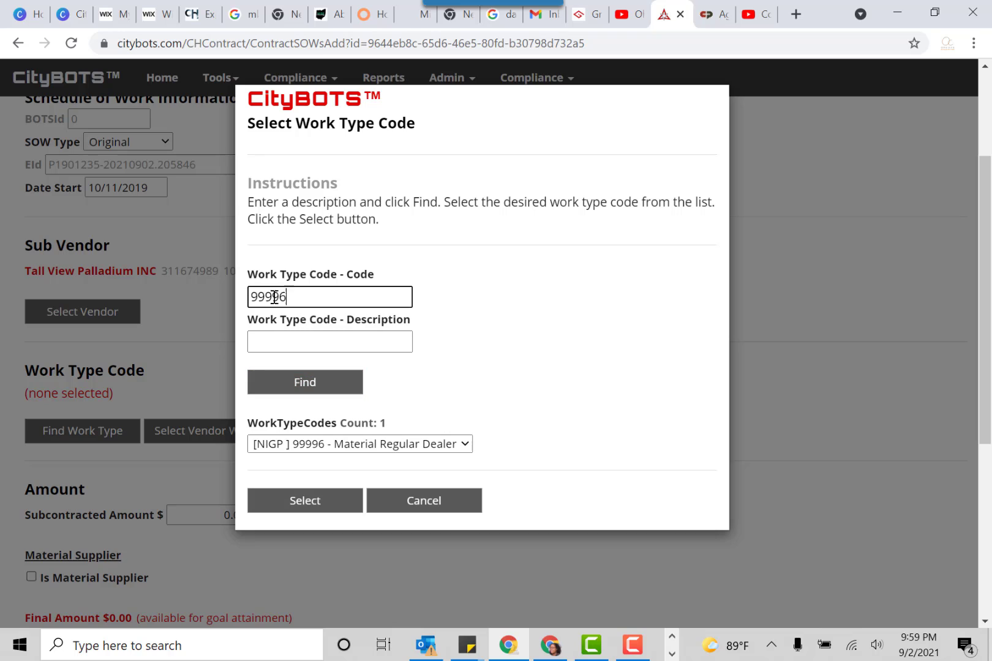
pyautogui.doubleClick(272, 296)
pyautogui.press('BackSpace')
pyautogui.click(277, 333)
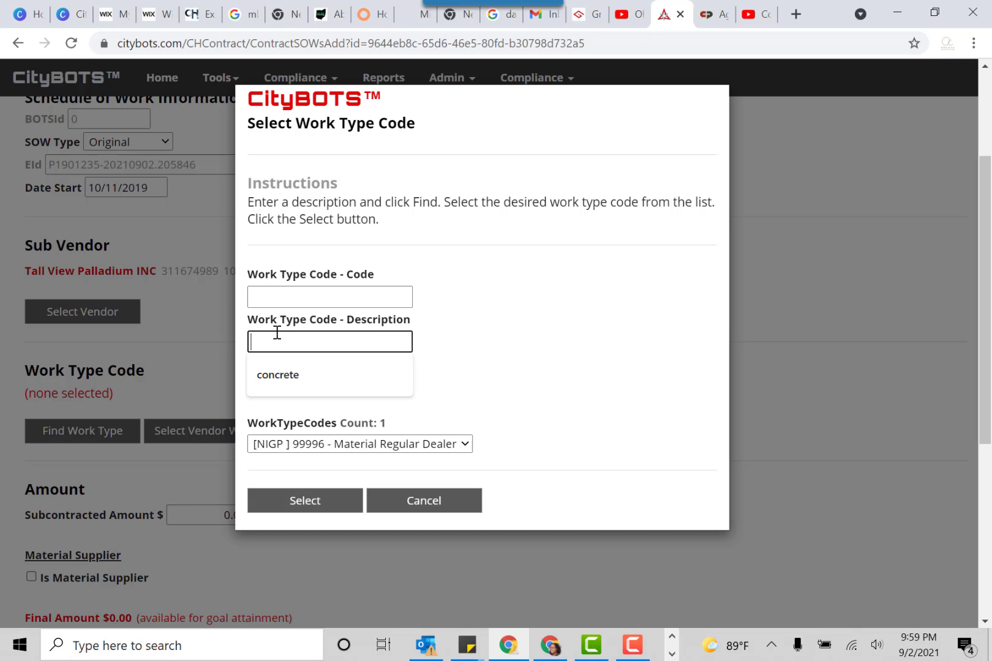
pyautogui.write('concrete')
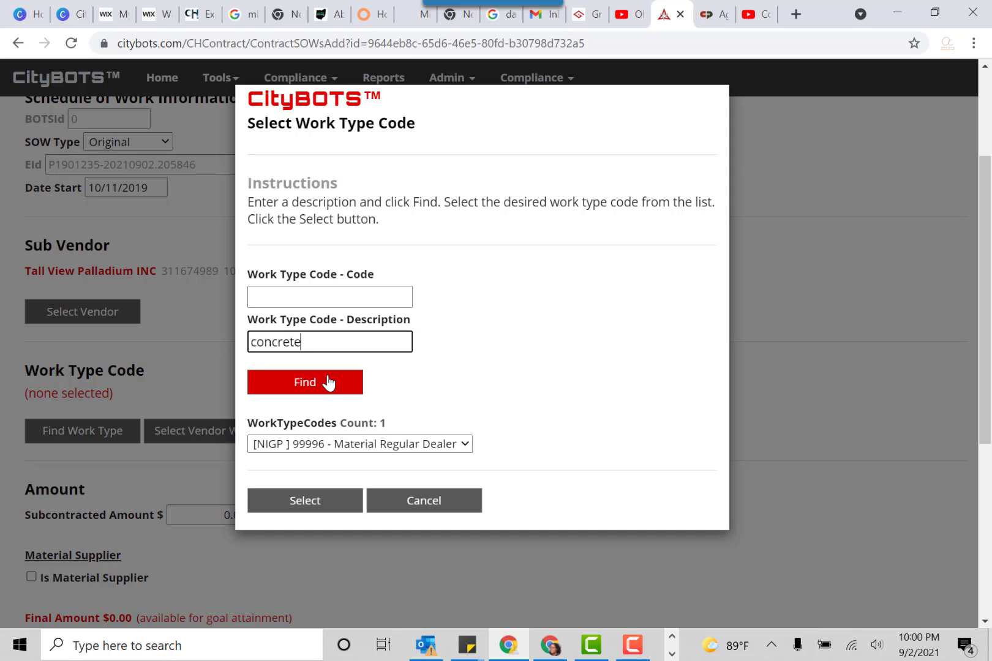
pyautogui.click(328, 382)
pyautogui.click(361, 444)
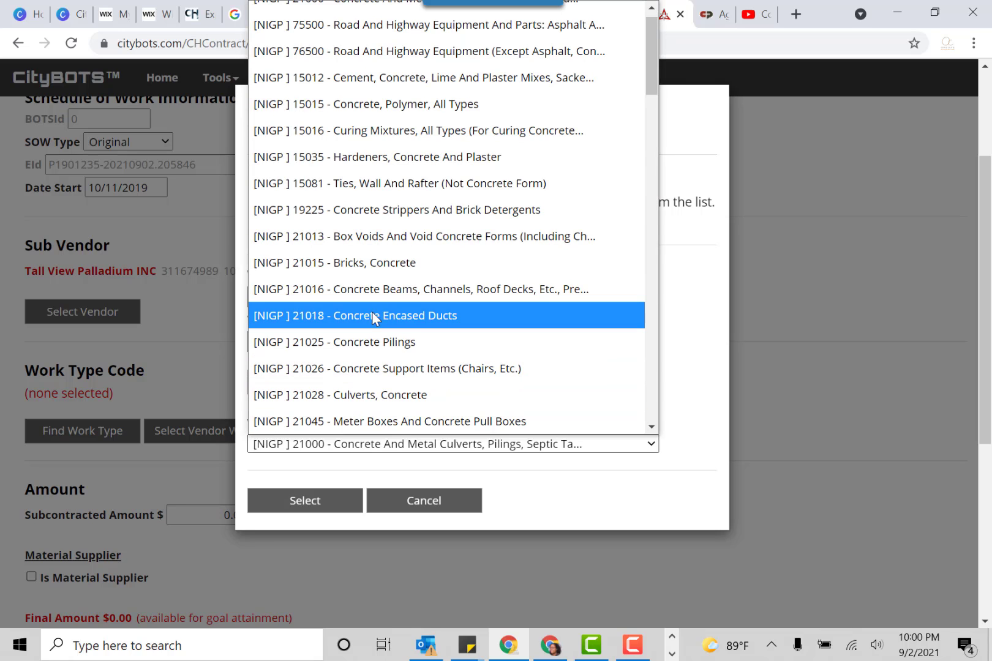
pyautogui.click(382, 271)
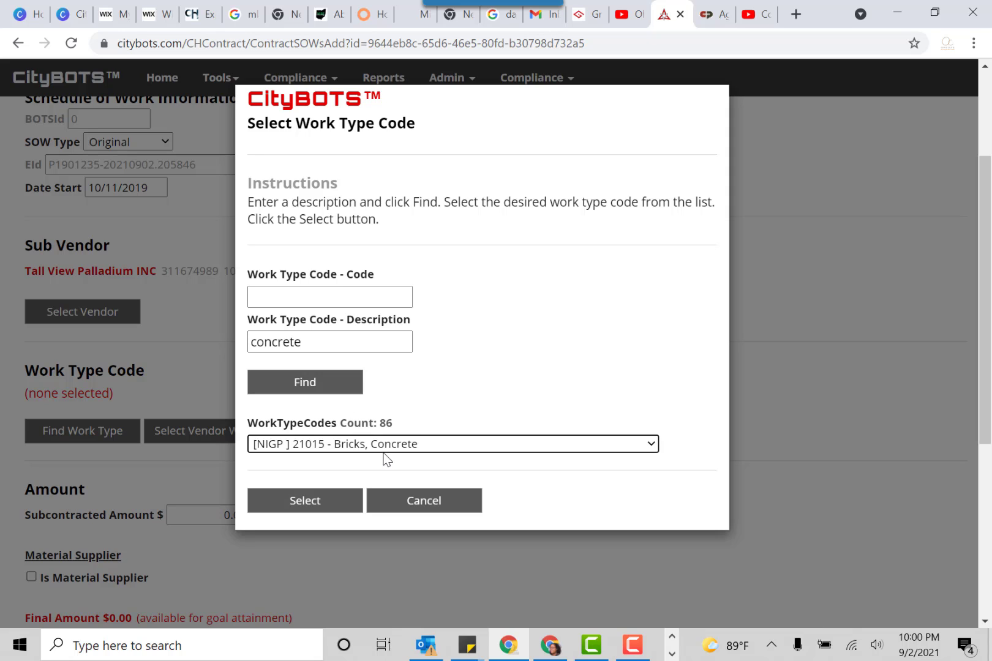
pyautogui.click(304, 500)
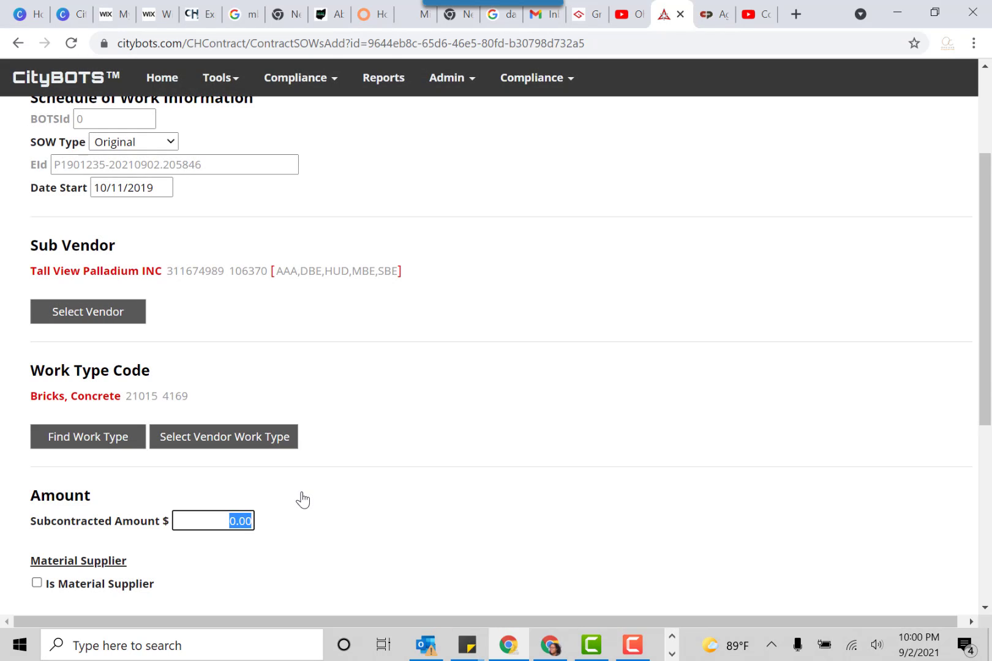
# Choose 75030 - Concrete, Precast from the vendor's own work type codes as the SOW's work type
pyautogui.click(197, 438)
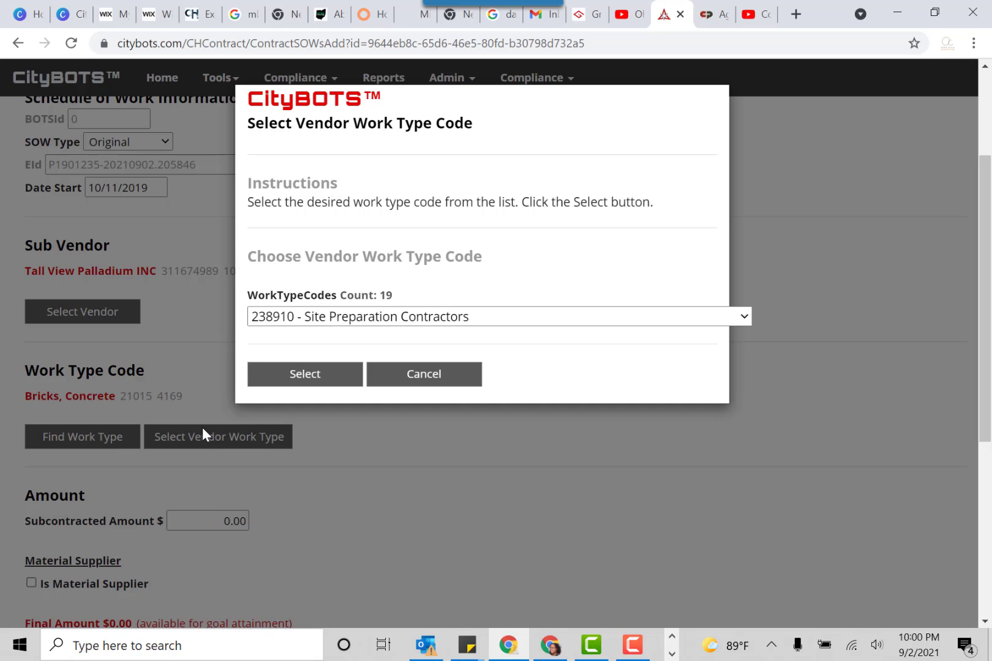
pyautogui.click(325, 317)
pyautogui.scroll(-1, 344, 284)
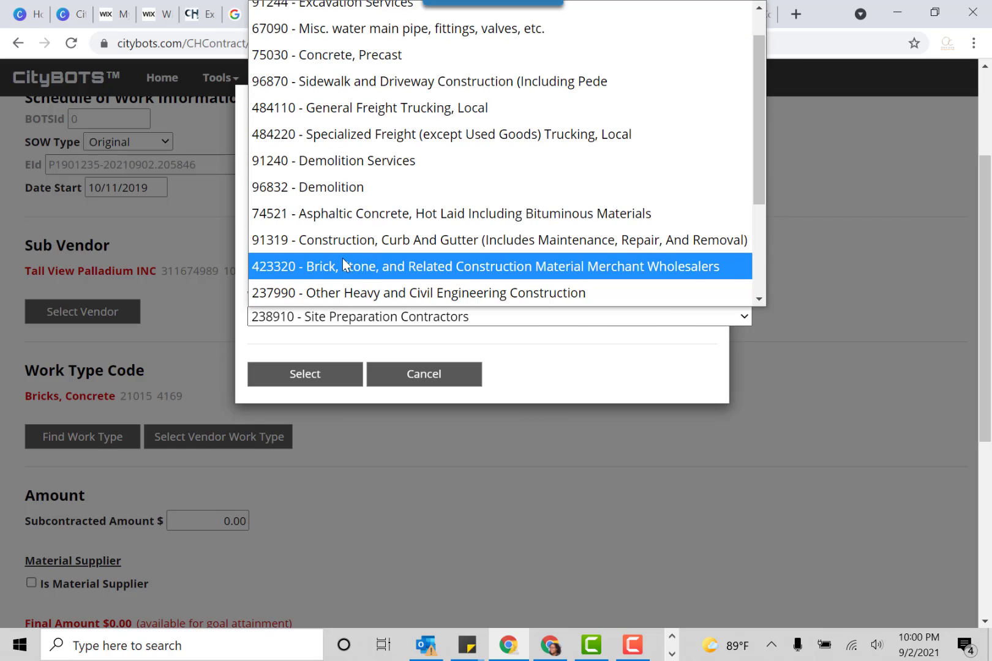
pyautogui.scroll(1, 342, 257)
pyautogui.scroll(1, 349, 245)
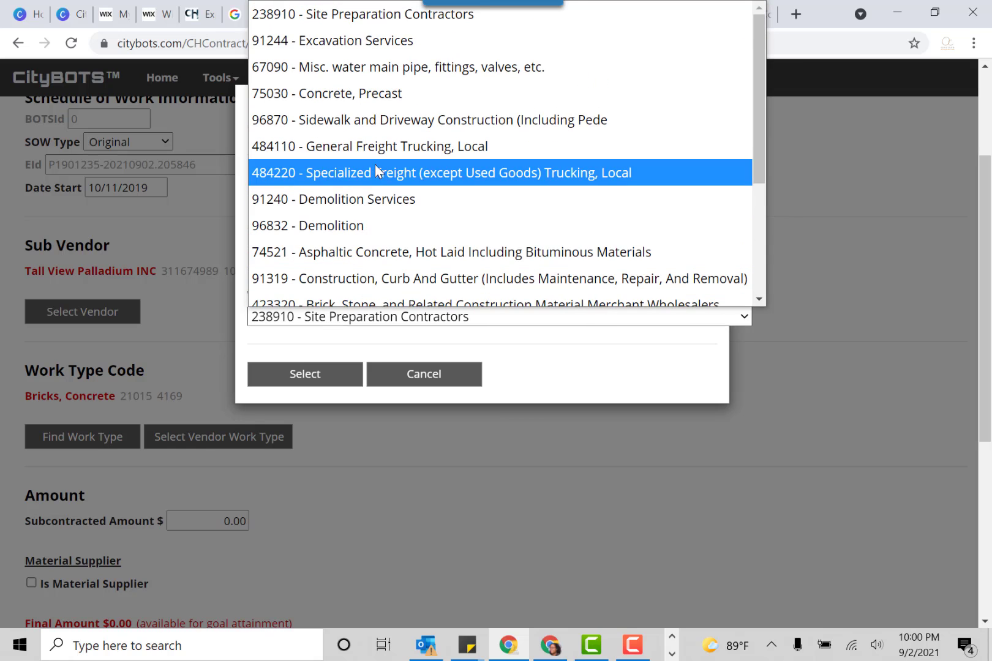
pyautogui.click(385, 93)
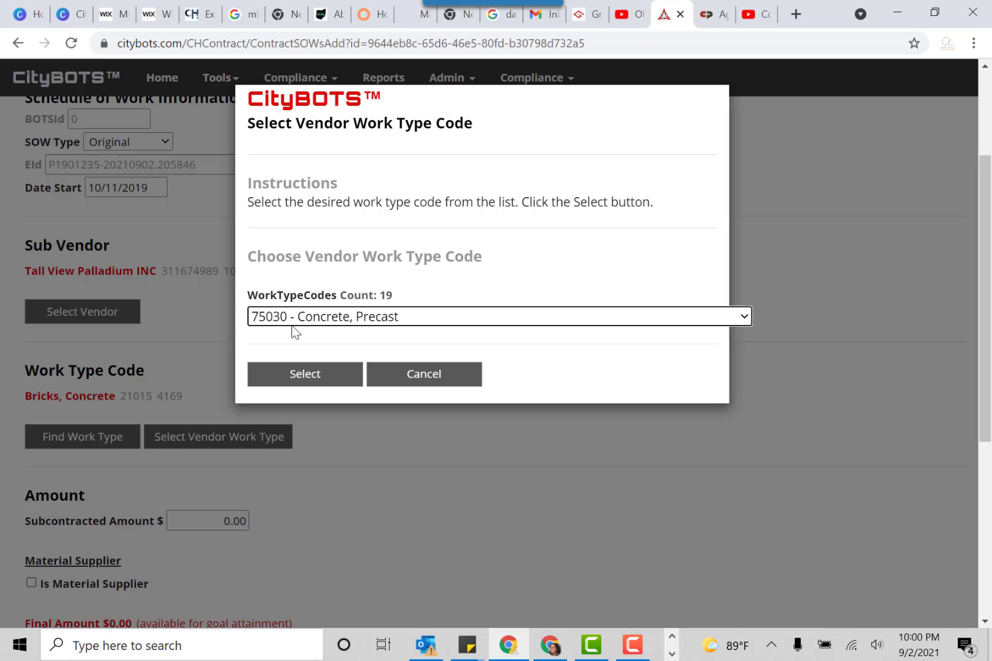
pyautogui.click(297, 375)
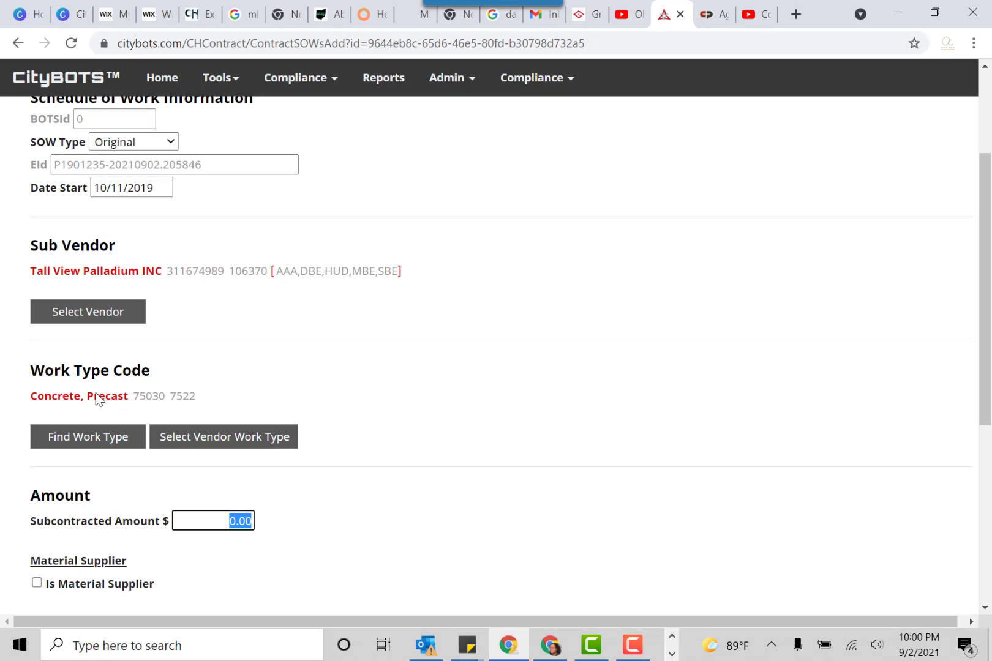
# Set the SOW's subcontracted amount to $10,000.00
pyautogui.scroll(-3, 216, 475)
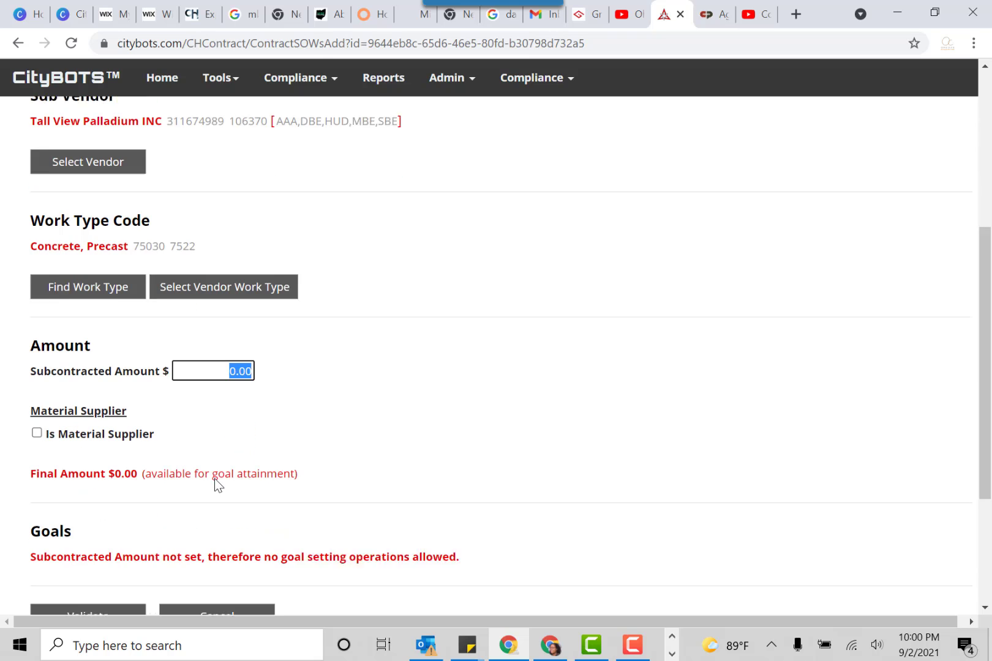
pyautogui.click(223, 355)
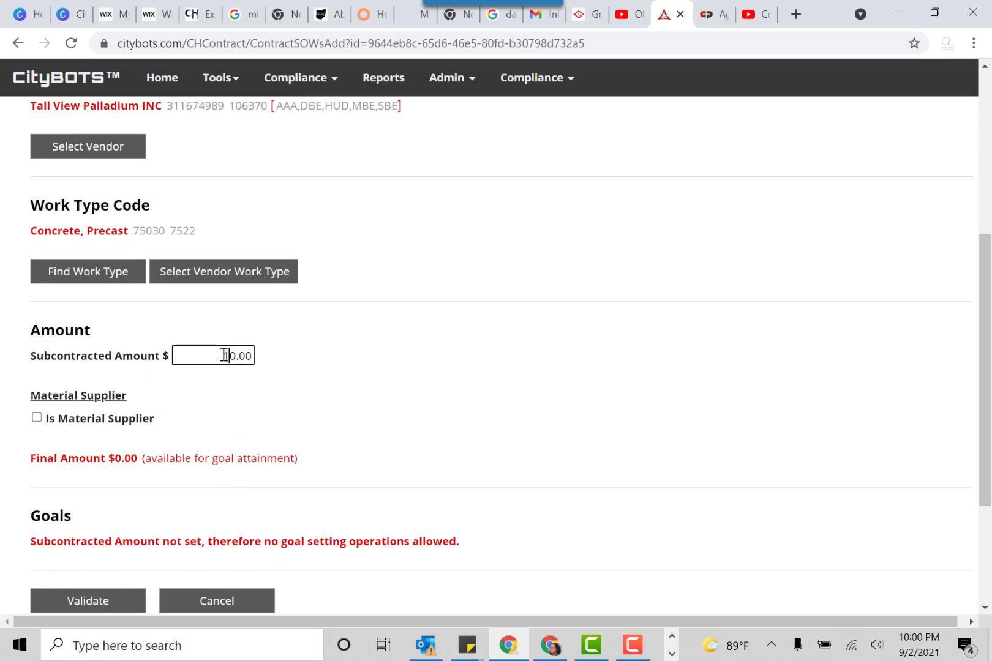
pyautogui.write('1000')
pyautogui.click(254, 392)
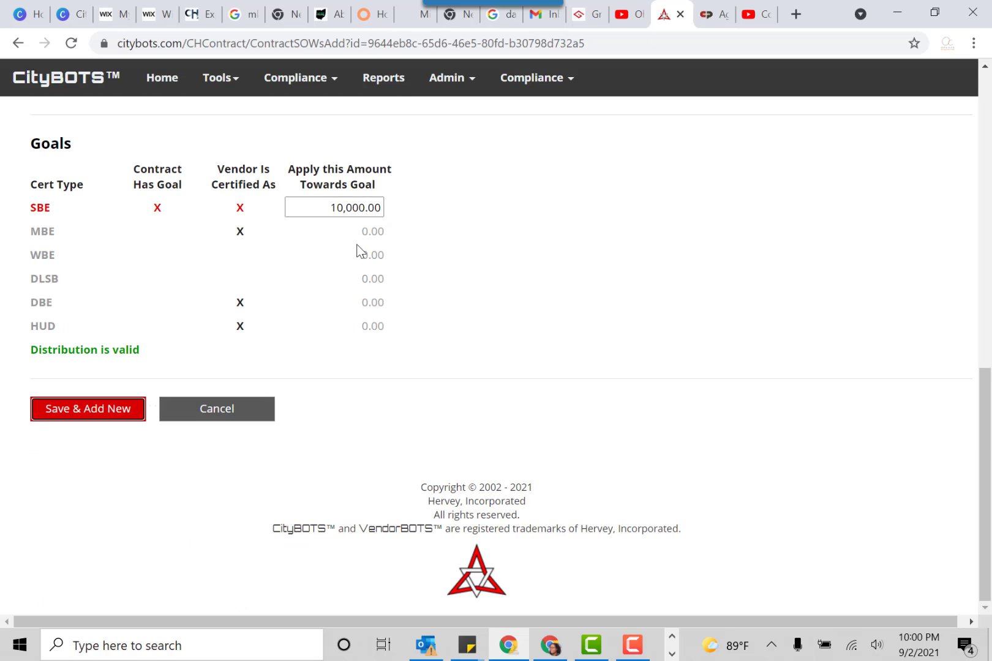
# Mark the sub vendor on the SOW as a material supplier
pyautogui.scroll(4, 288, 254)
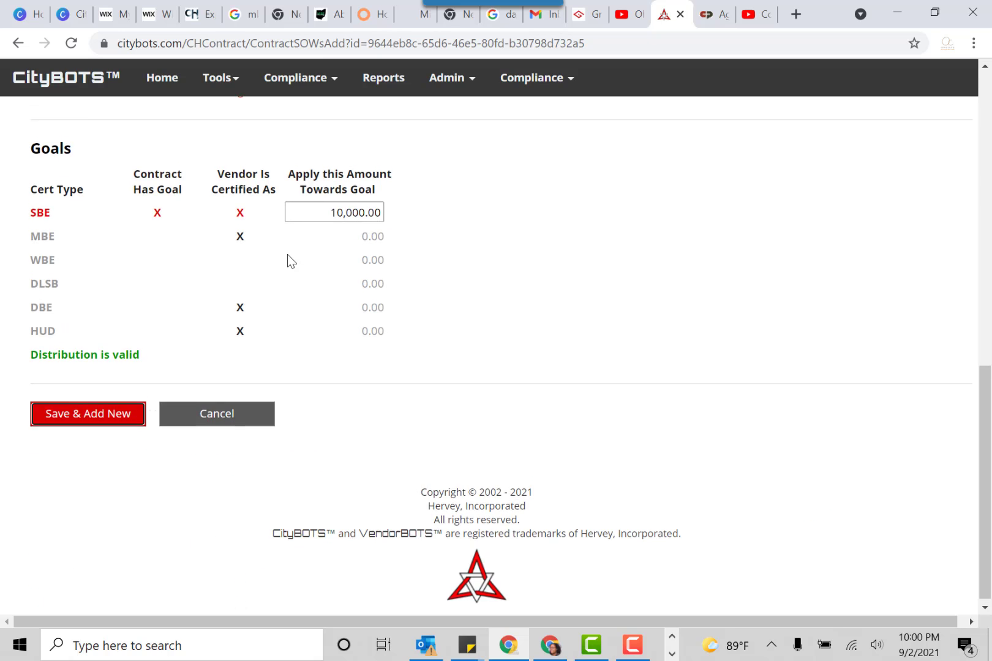
pyautogui.scroll(1, 288, 249)
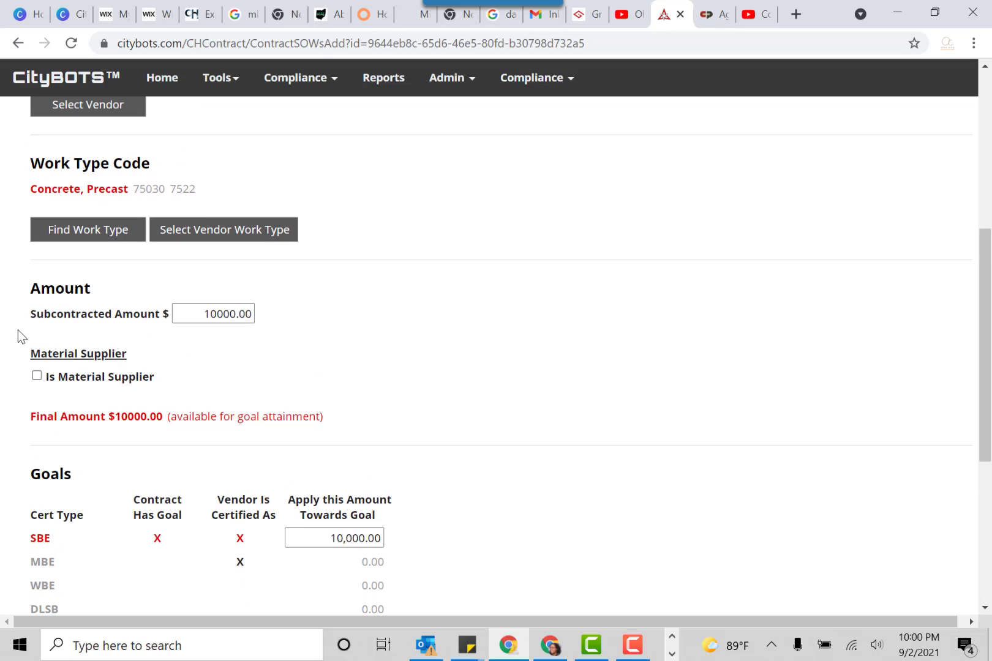
pyautogui.click(35, 376)
# Set the SOW's Material Supplier Factor to 0.60
pyautogui.scroll(2, 133, 319)
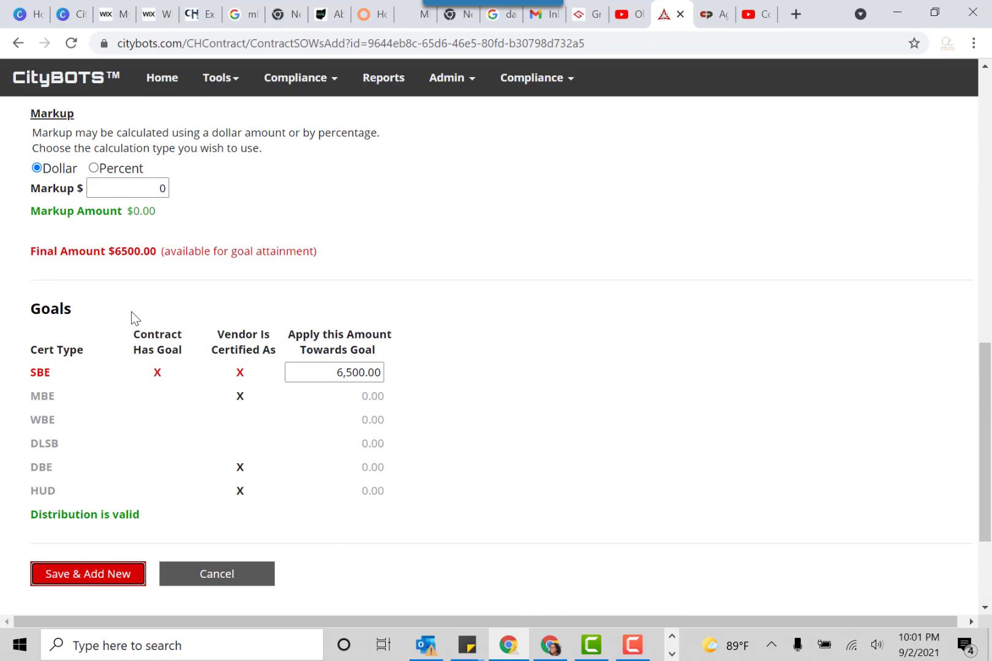
pyautogui.scroll(1, 135, 318)
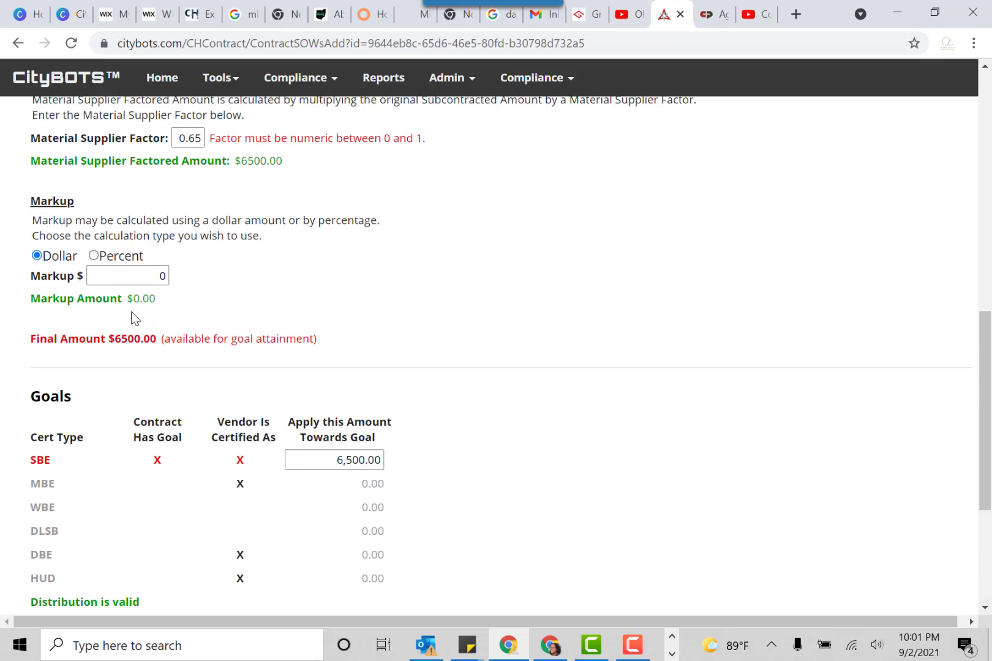
pyautogui.scroll(1, 133, 318)
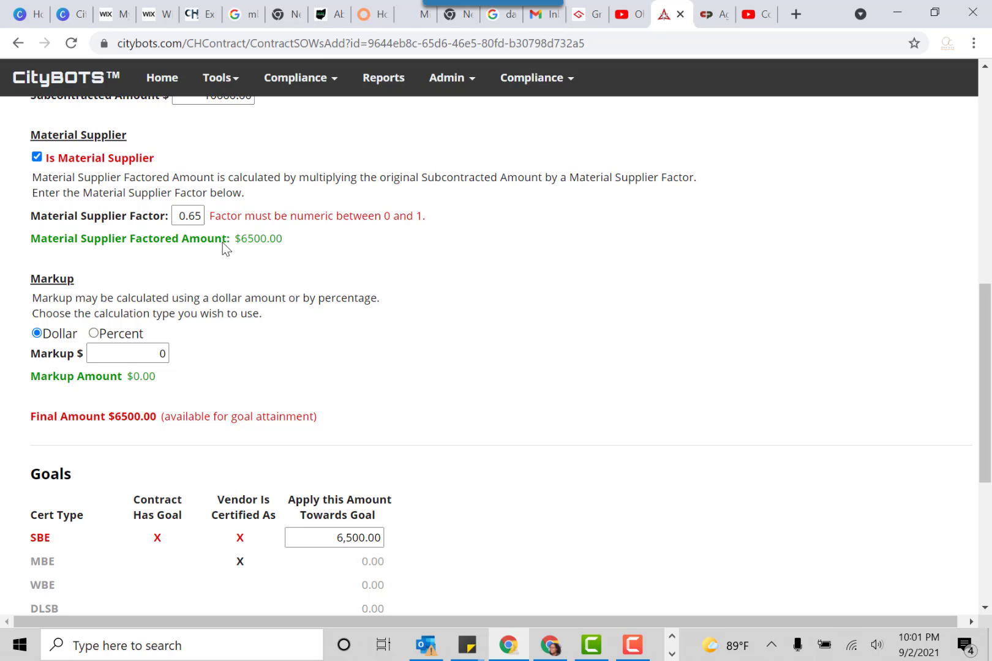
pyautogui.doubleClick(202, 216)
pyautogui.click(203, 216)
pyautogui.press('BackSpace')
pyautogui.write('0')
pyautogui.scroll(-5, 348, 244)
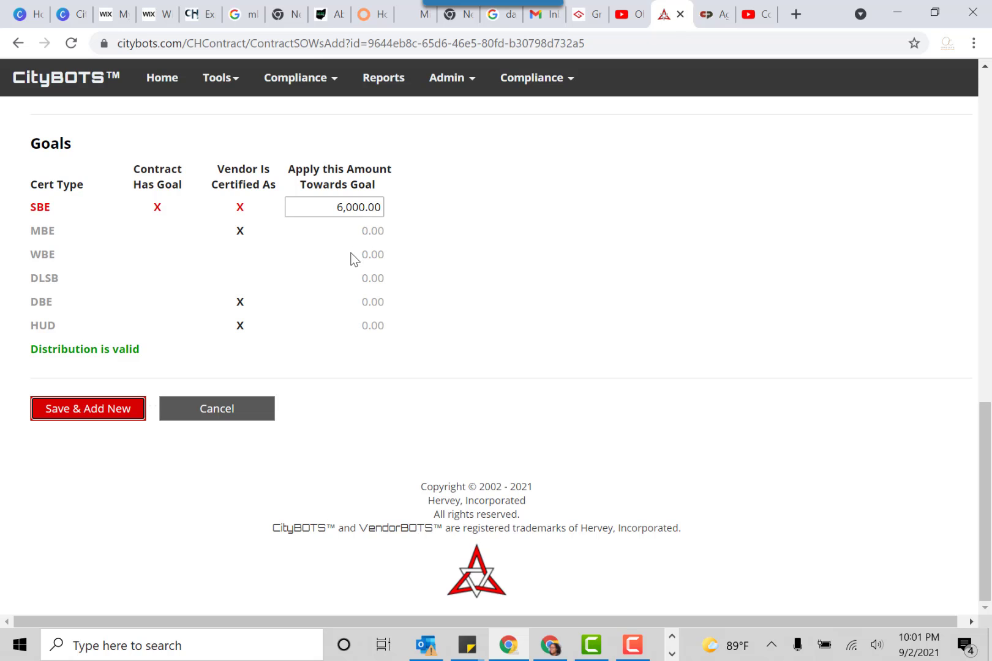
# Clear the material supplier designation on the SOW so the full subcontracted amount applies to the goal
pyautogui.scroll(3, 354, 259)
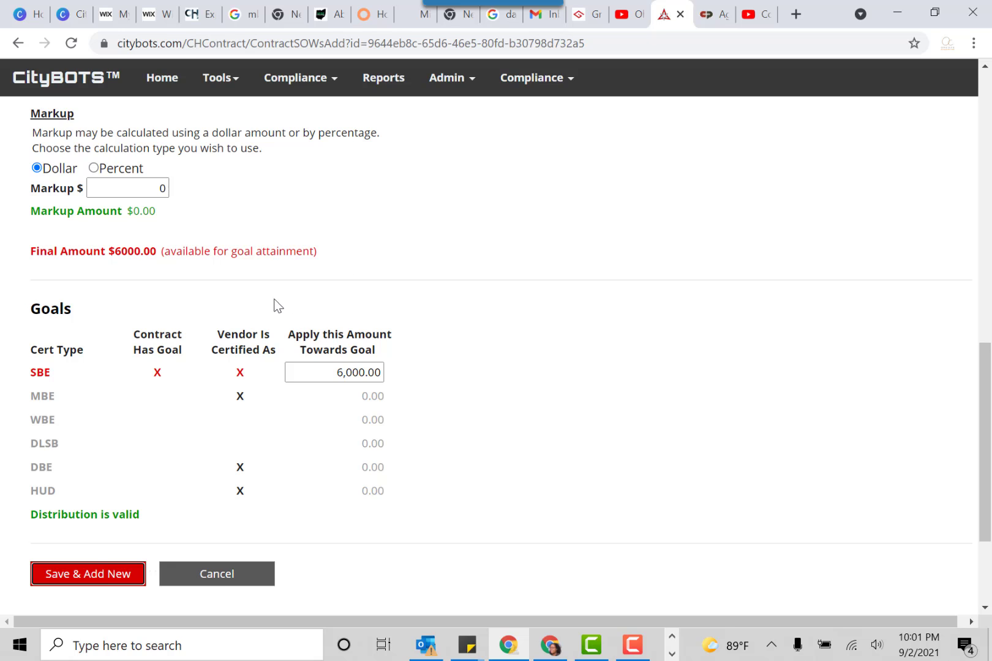
pyautogui.scroll(4, 273, 304)
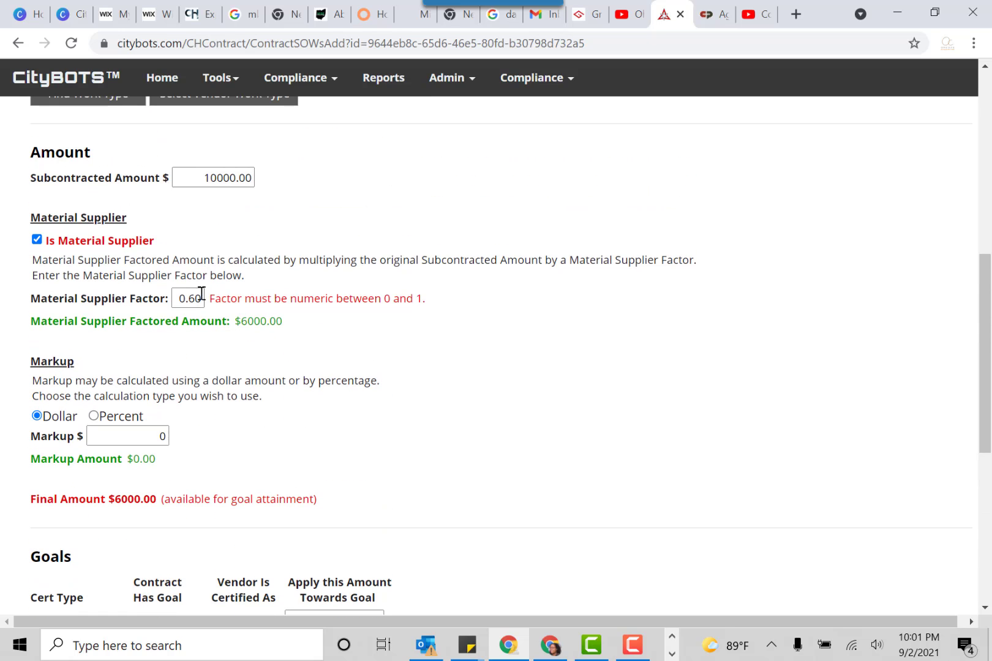
pyautogui.scroll(1, 176, 325)
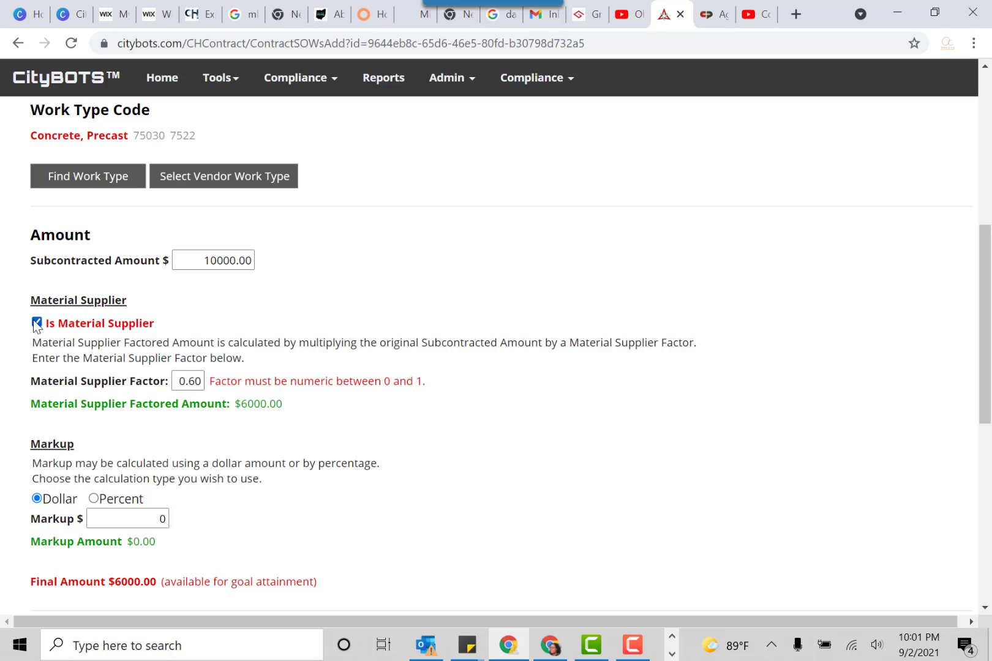
pyautogui.scroll(-8, 223, 270)
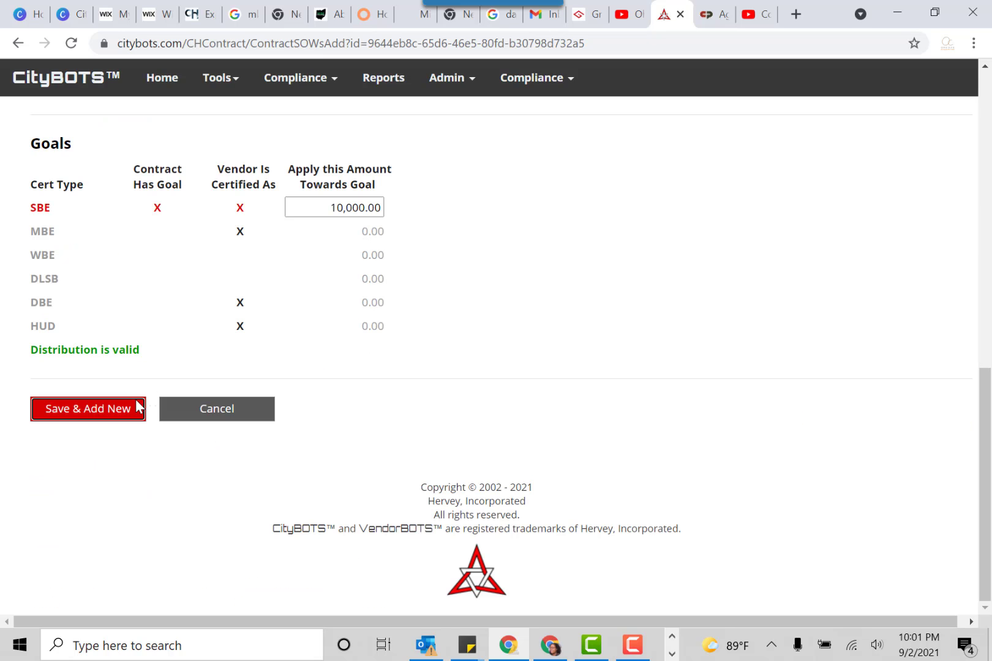
# Save the SOW and leave the blank follow-up entry to return to the contract detail
pyautogui.click(102, 417)
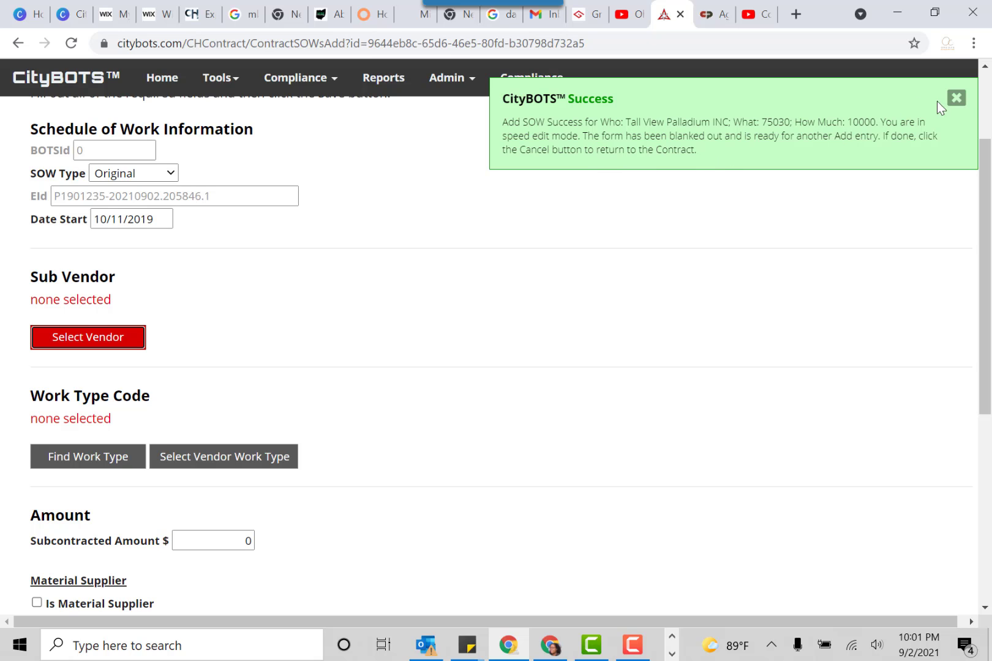
pyautogui.click(957, 98)
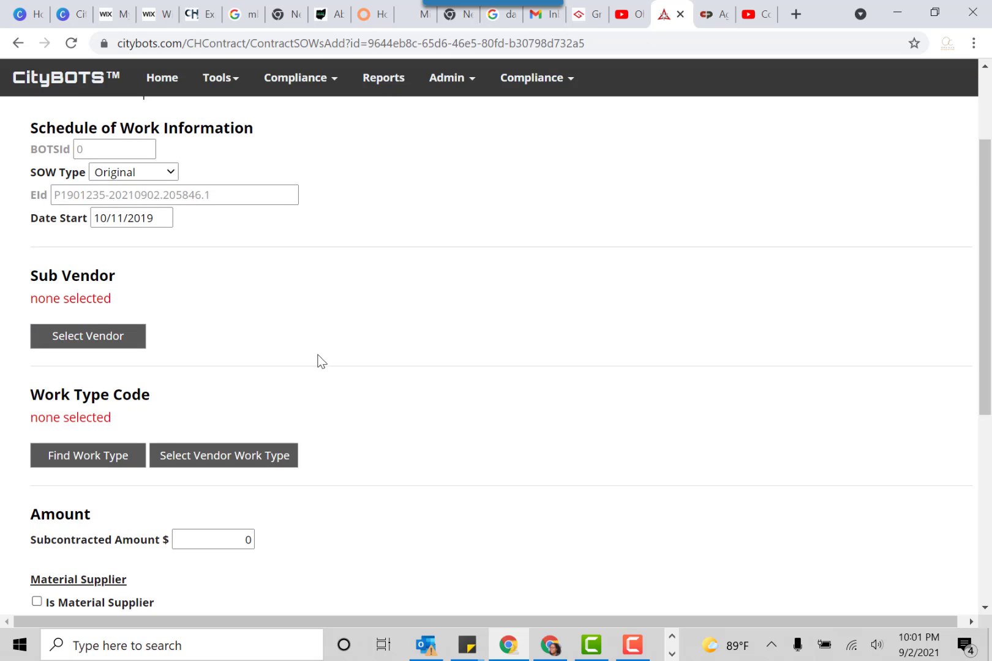
pyautogui.scroll(-5, 317, 361)
pyautogui.click(219, 465)
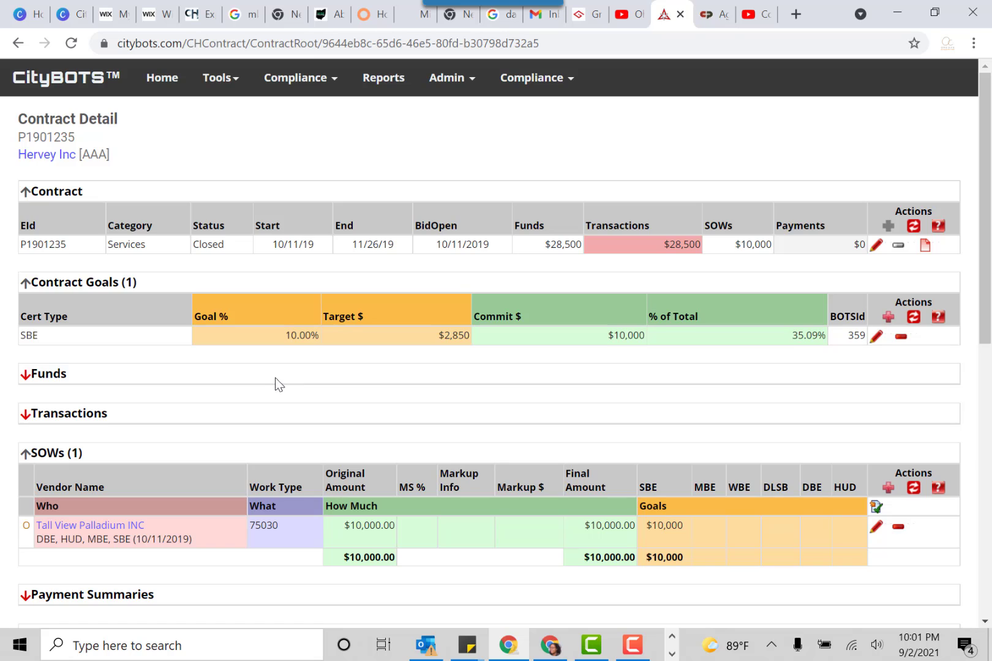
# Delete the Tall View Palladium INC SOW from the contract and dismiss the notification
pyautogui.scroll(-3, 275, 383)
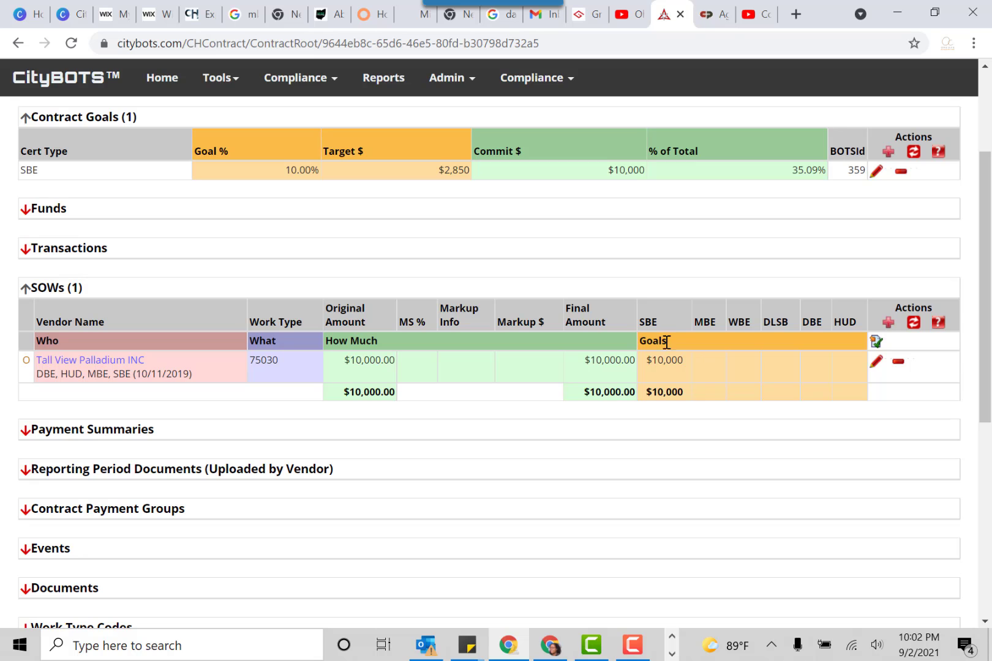
pyautogui.scroll(3, 677, 374)
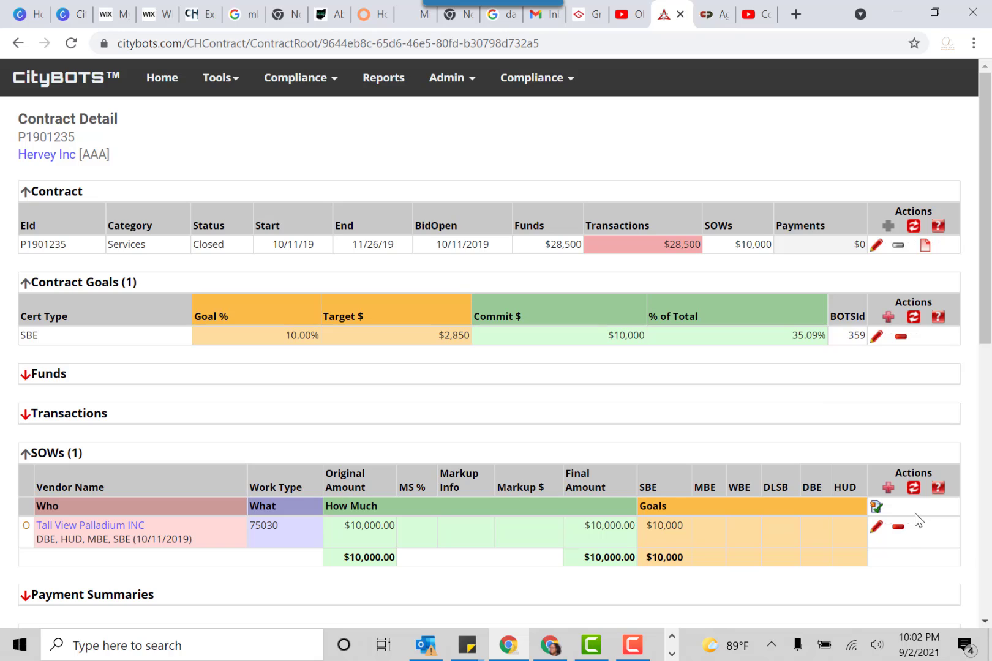
pyautogui.click(899, 529)
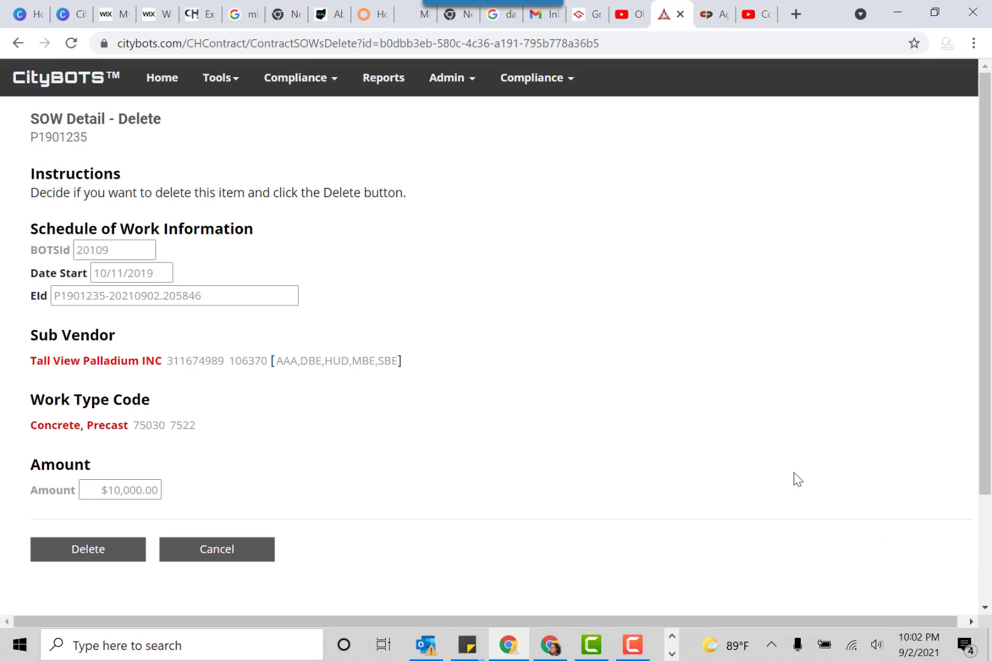
pyautogui.click(133, 561)
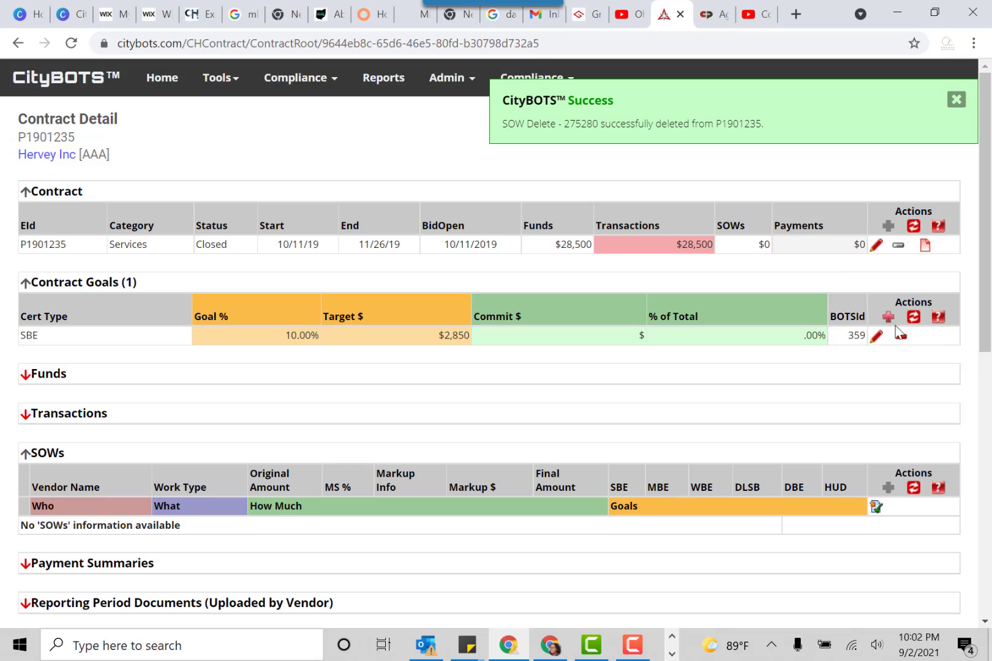
pyautogui.click(958, 104)
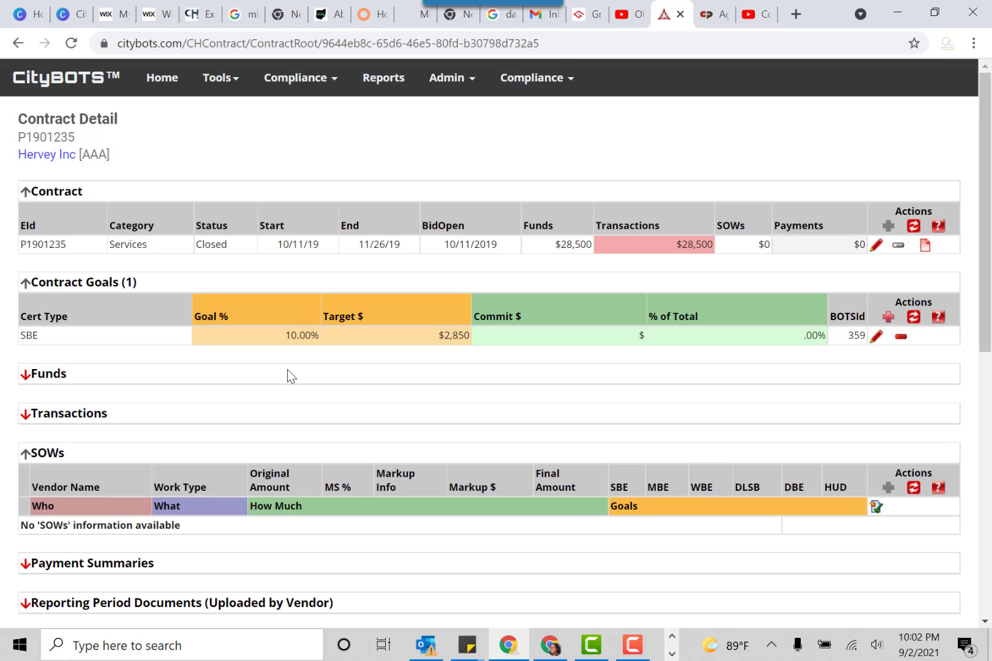
# Remove the SBE goal from the contract with a bulk contract goals update
pyautogui.click(902, 339)
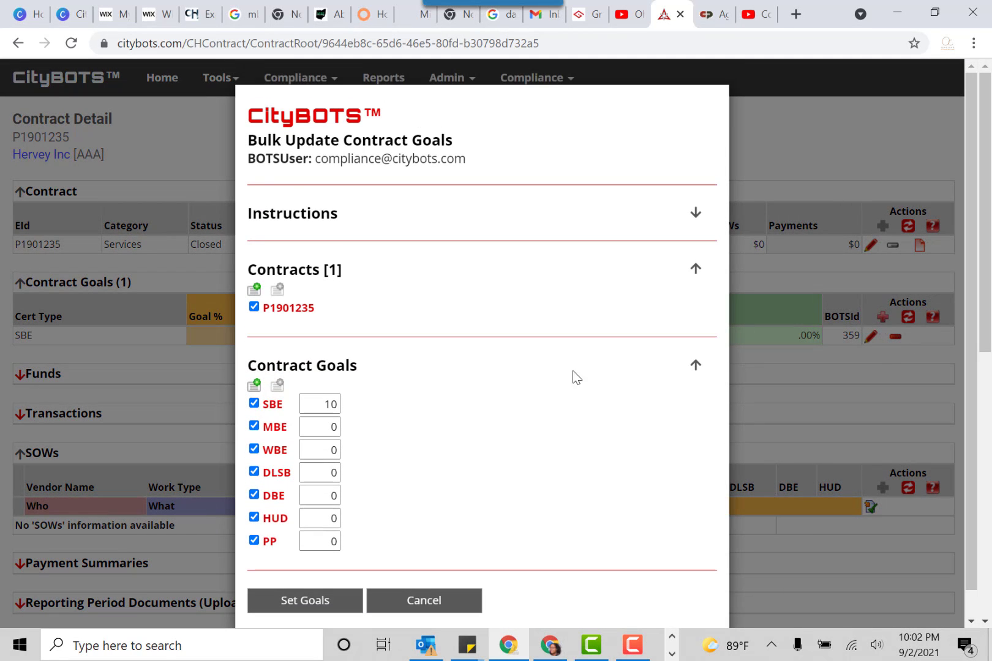
pyautogui.click(330, 406)
pyautogui.click(295, 609)
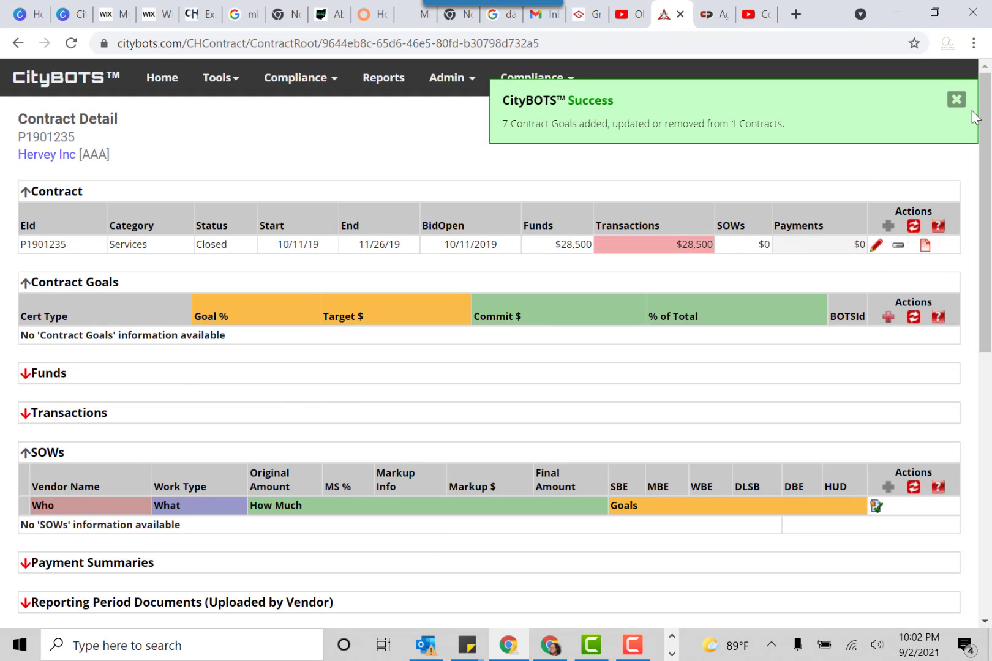
pyautogui.click(956, 101)
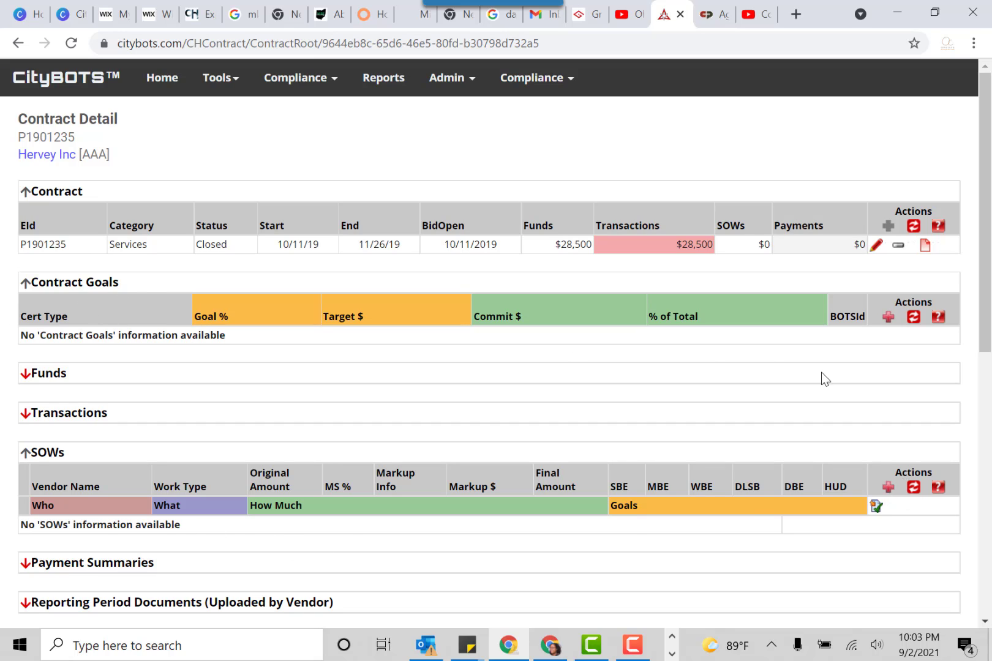
# Start a new SOW on the contract and find "tall" to select Tall View Palladium INC as its sub vendor
pyautogui.click(880, 504)
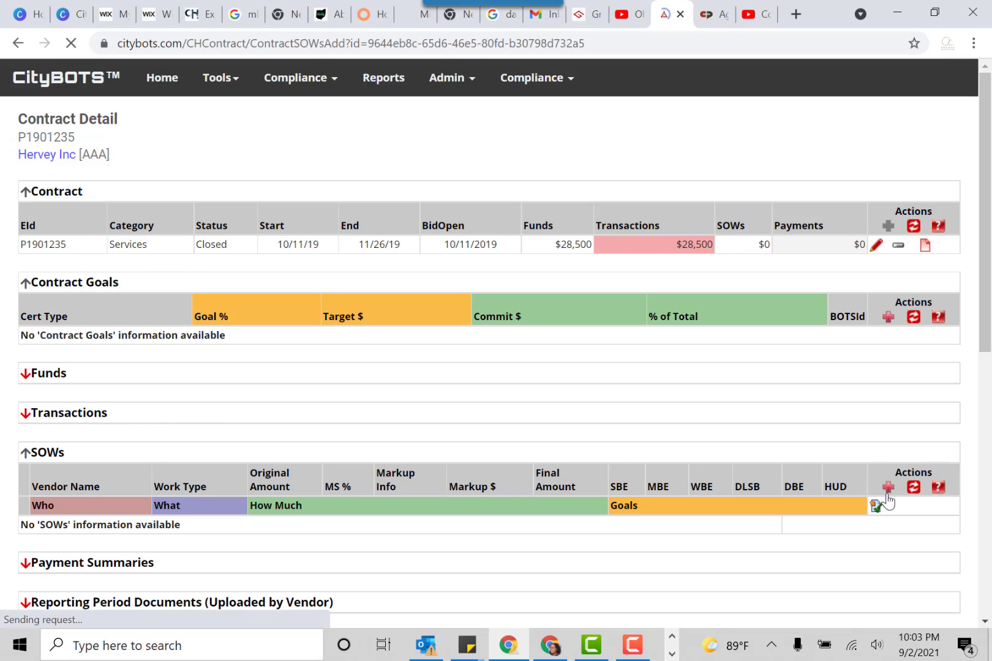
pyautogui.scroll(-5, 239, 361)
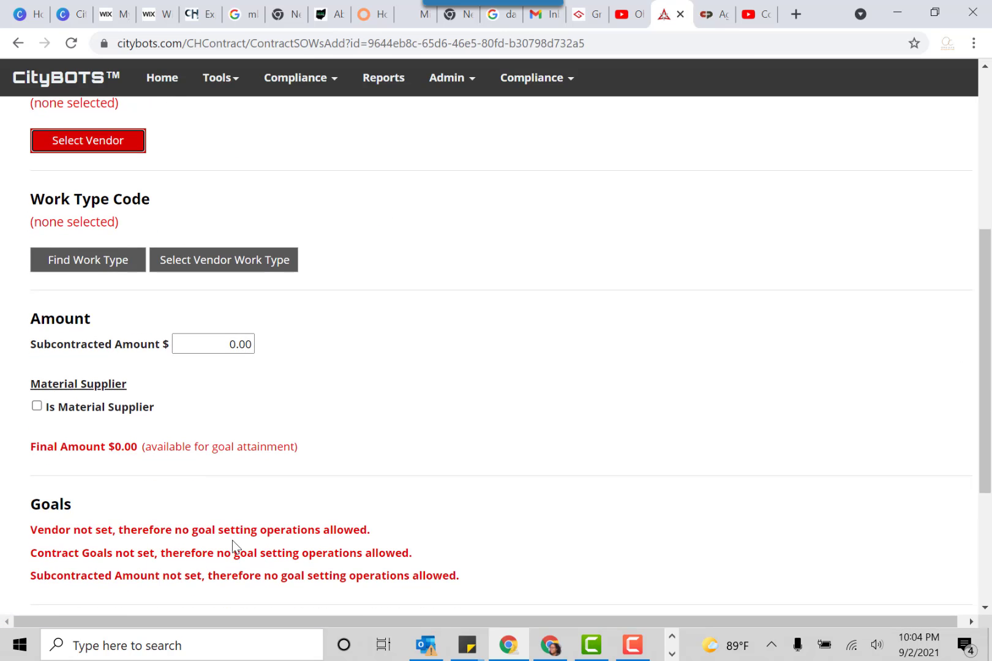
pyautogui.scroll(3, 183, 398)
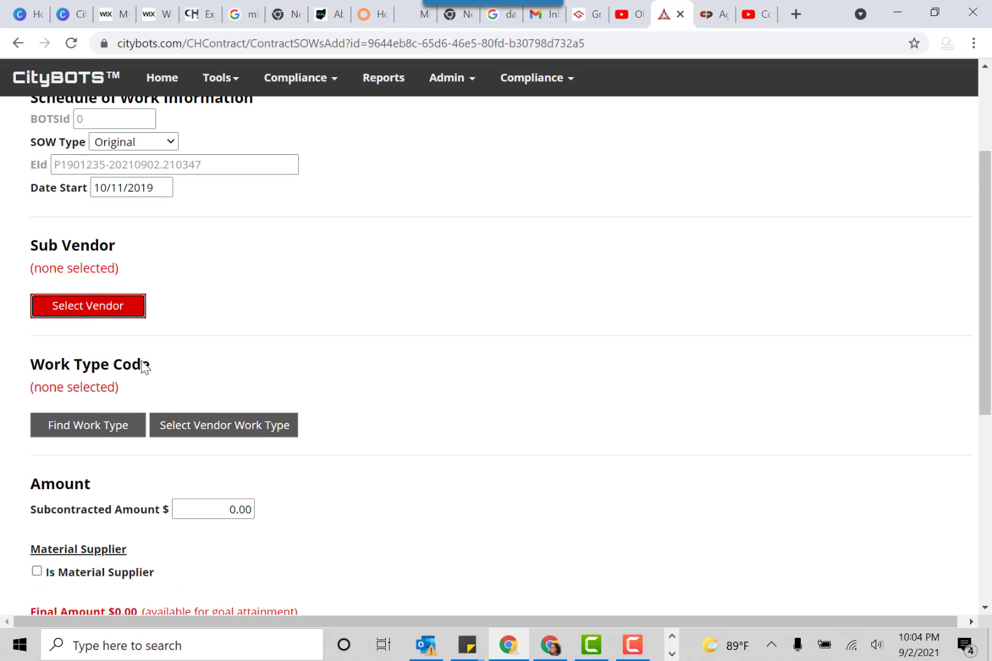
pyautogui.click(122, 312)
pyautogui.click(268, 295)
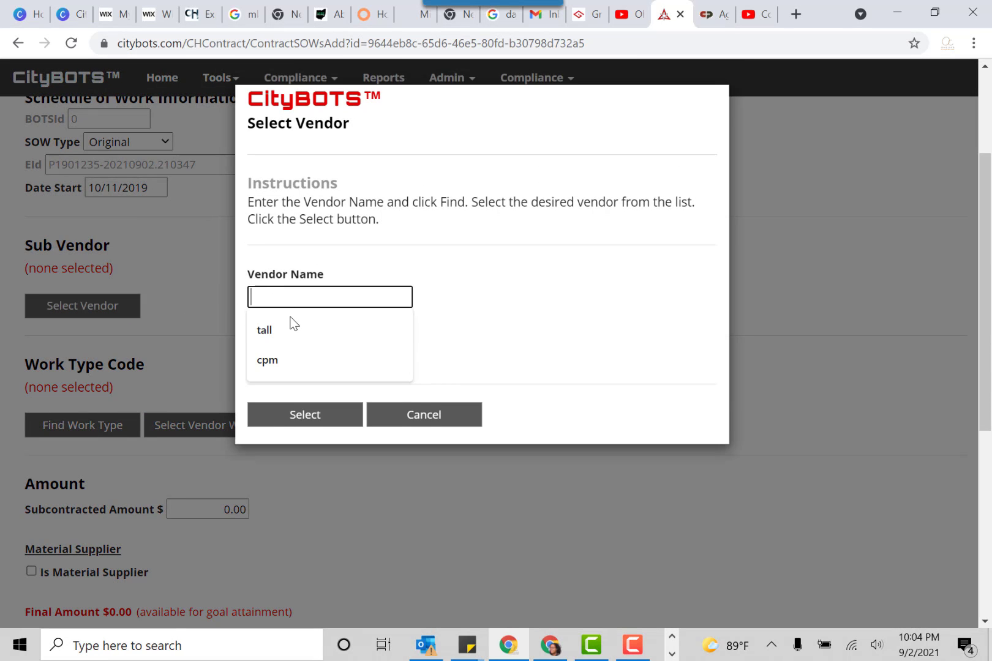
pyautogui.click(289, 325)
pyautogui.click(288, 340)
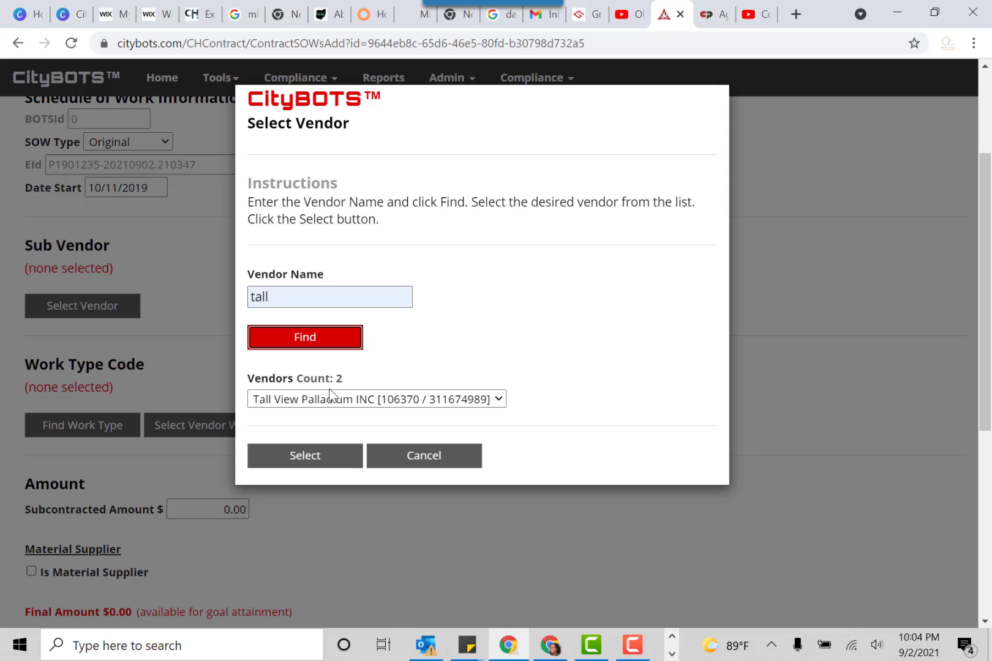
pyautogui.click(332, 462)
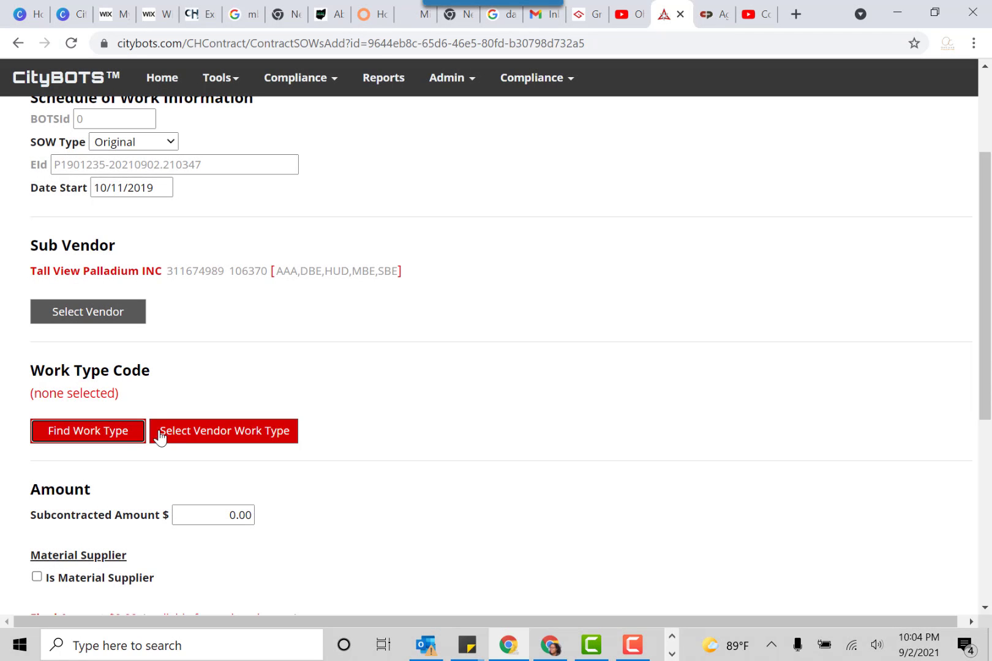
# Give the SOW the vendor work type 238910 - Site Preparation Contractors and a subcontracted amount of $10,000.00
pyautogui.click(183, 435)
pyautogui.click(287, 374)
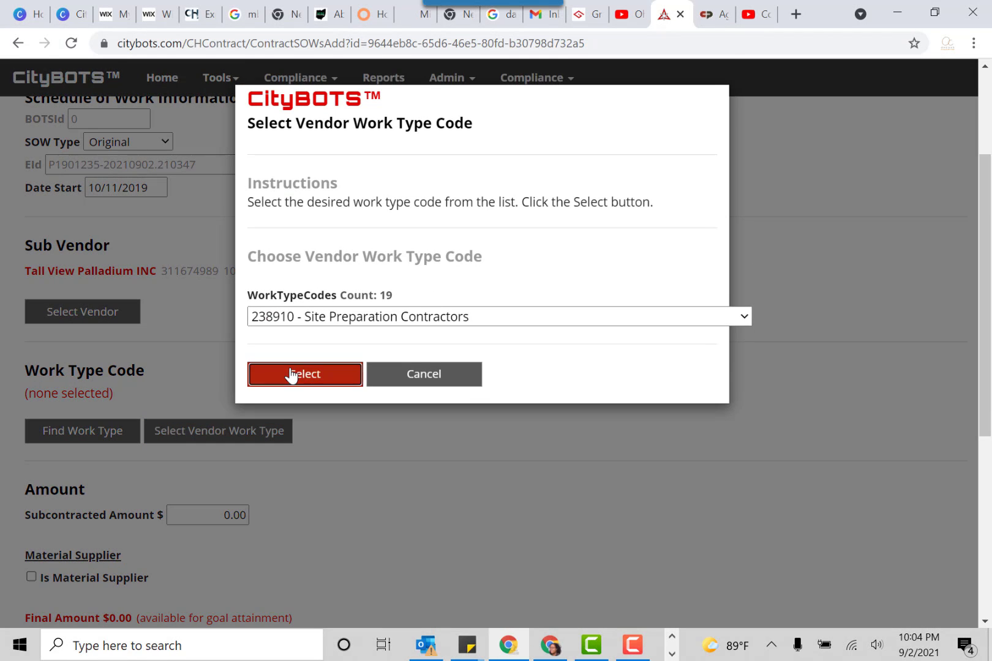
pyautogui.scroll(-1, 243, 462)
pyautogui.click(224, 431)
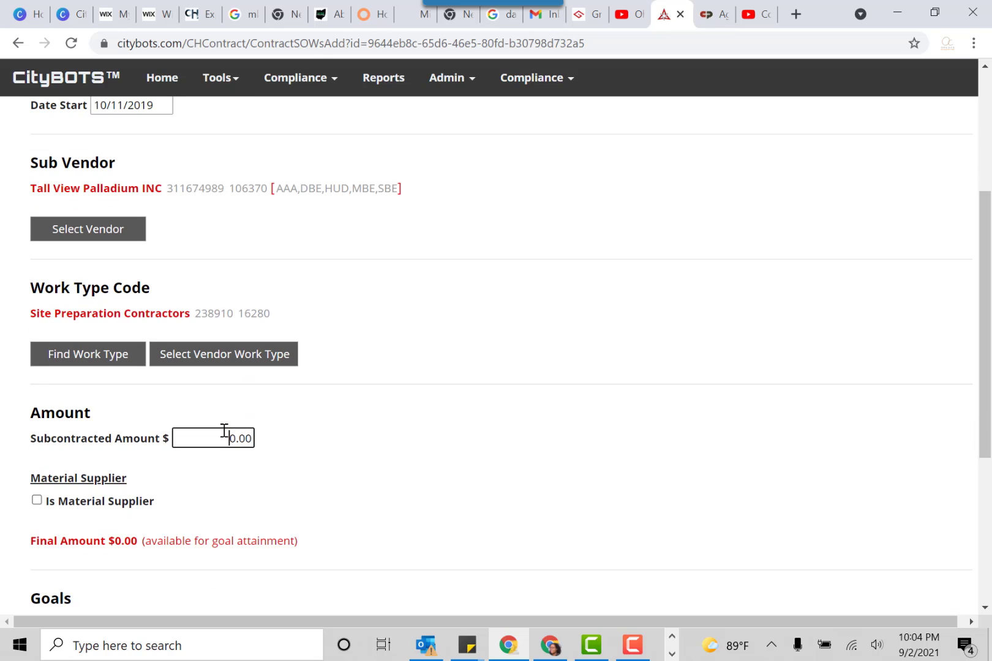
pyautogui.write('1000')
pyautogui.click(357, 442)
# Try to validate the SOW without any contract goals, and cancel it to return to the contract detail
pyautogui.scroll(-4, 357, 441)
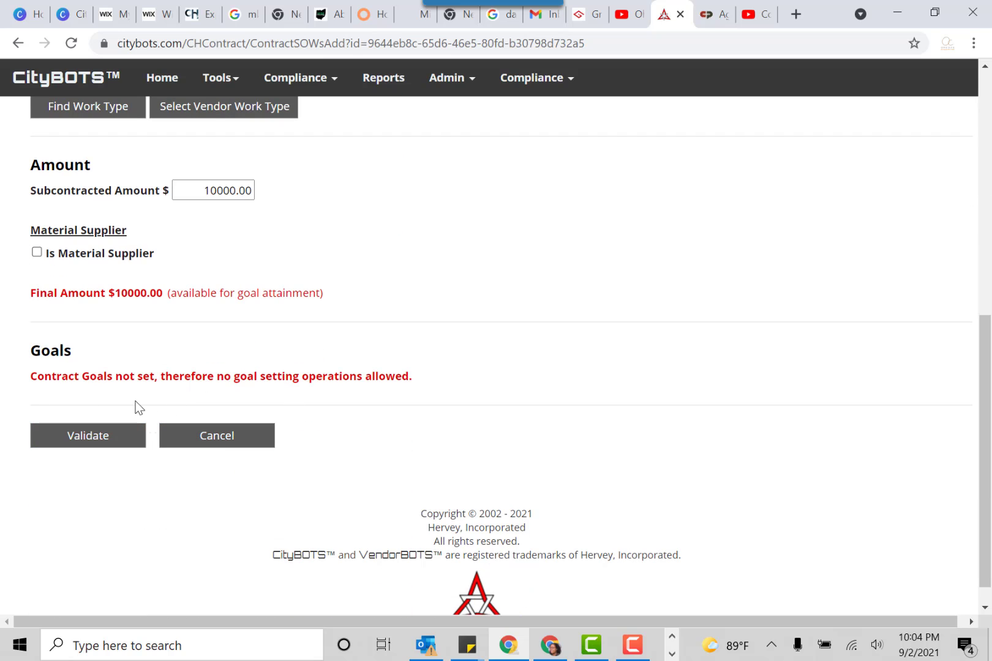
pyautogui.click(93, 446)
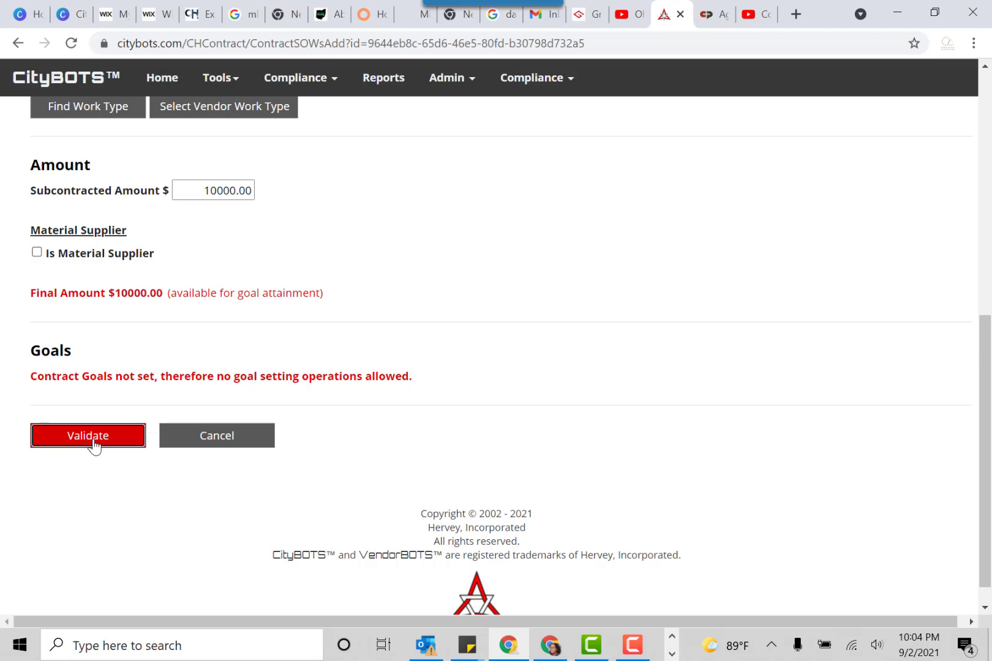
pyautogui.click(256, 437)
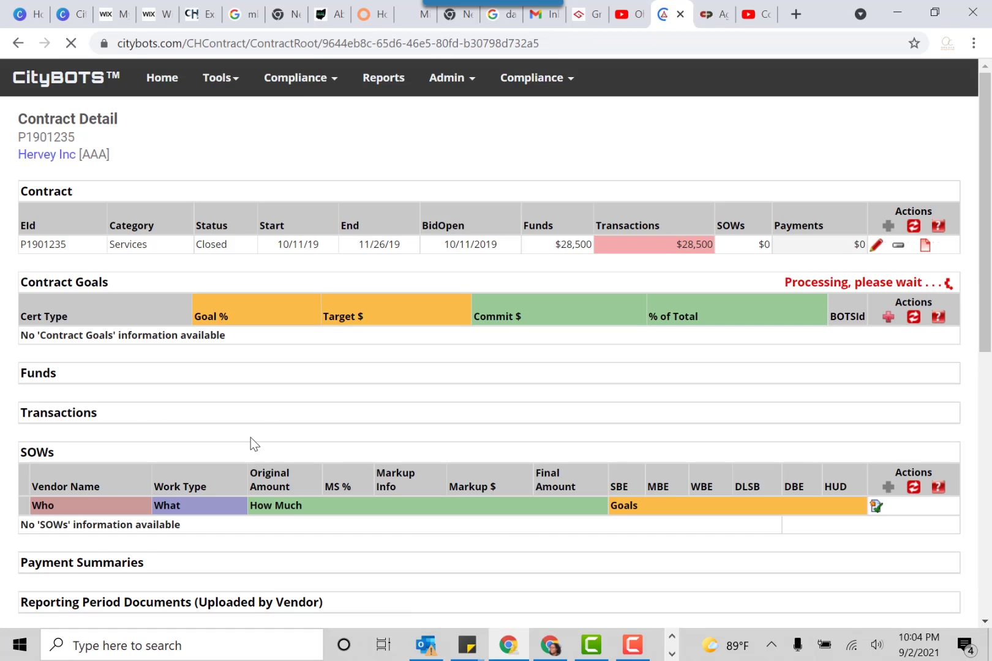